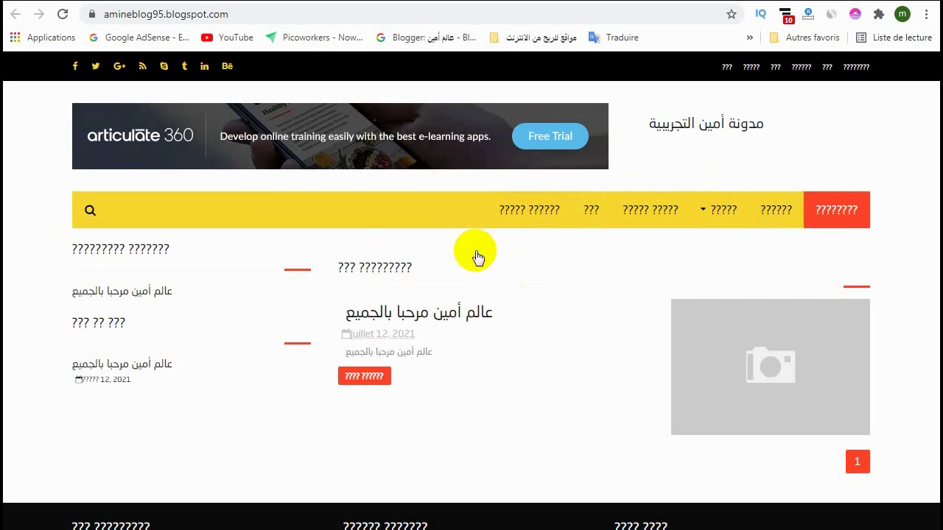
# Switch to the Blogger dashboard, open the blog's layout page and look through its gadget sections.
pyautogui.hotkey('ctrl', 'Tab')
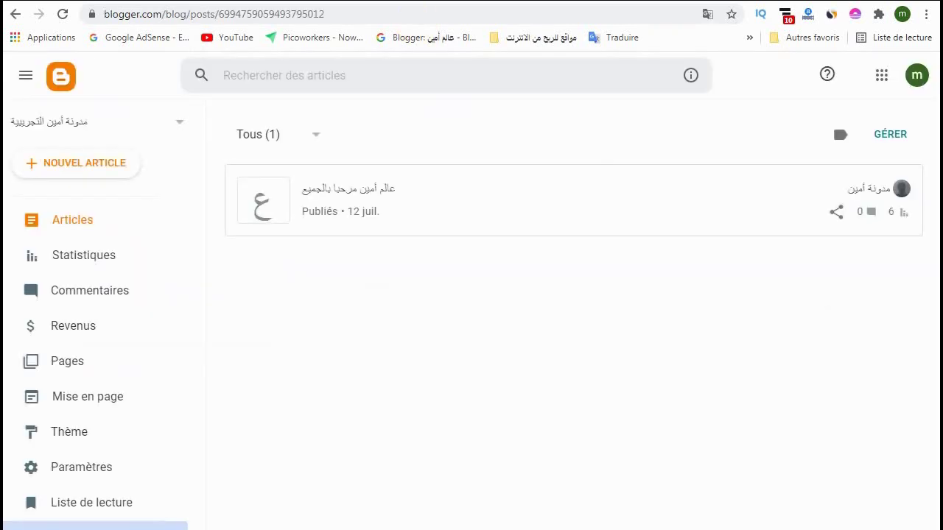
pyautogui.click(88, 398)
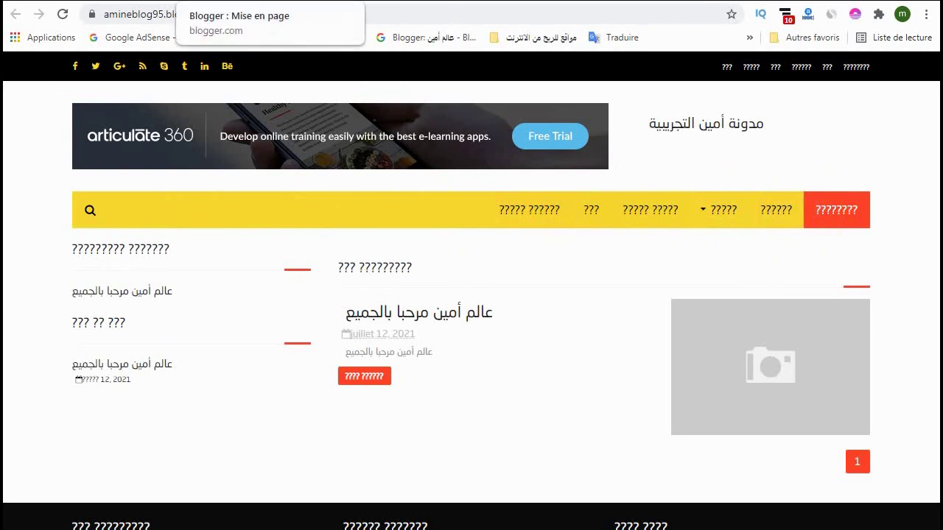
pyautogui.click(243, 0)
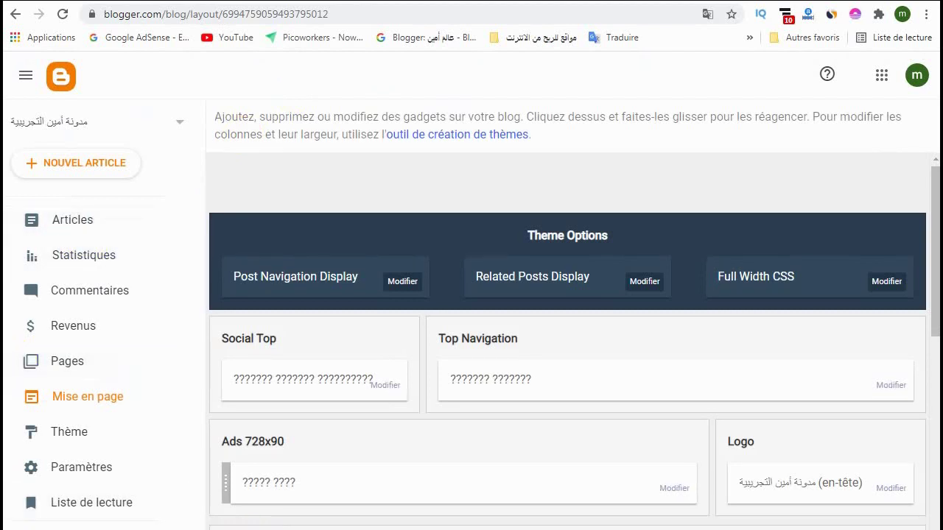
pyautogui.scroll(-3, 224, 446)
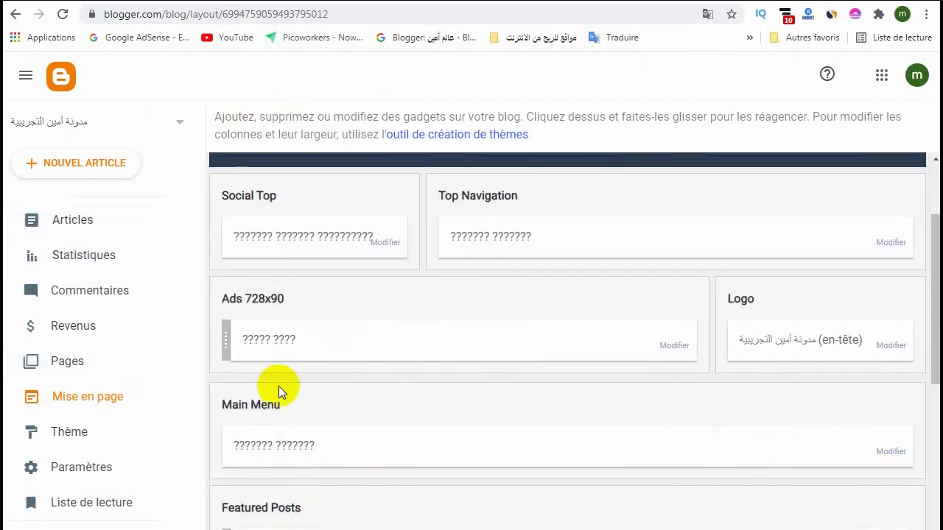
pyautogui.scroll(3, 233, 454)
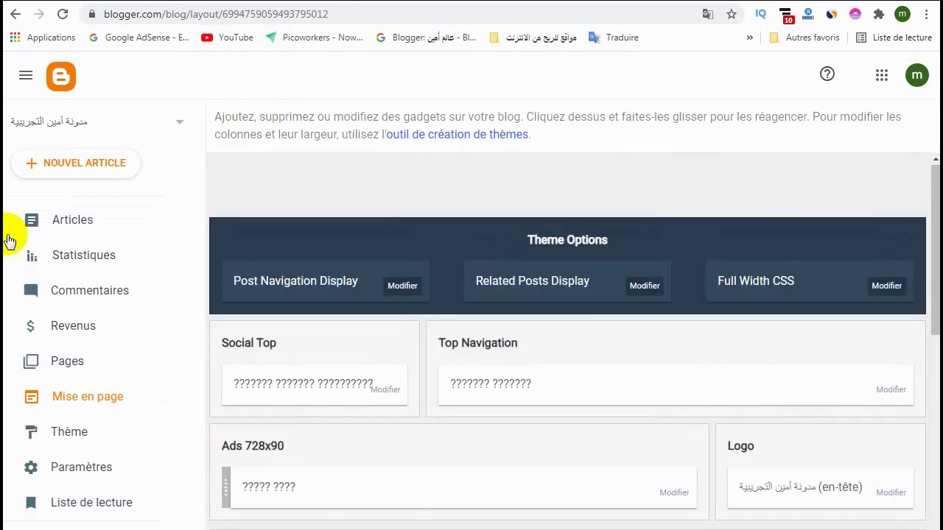
# Create a new article and give it the label "الربح من الانترنت".
pyautogui.click(72, 171)
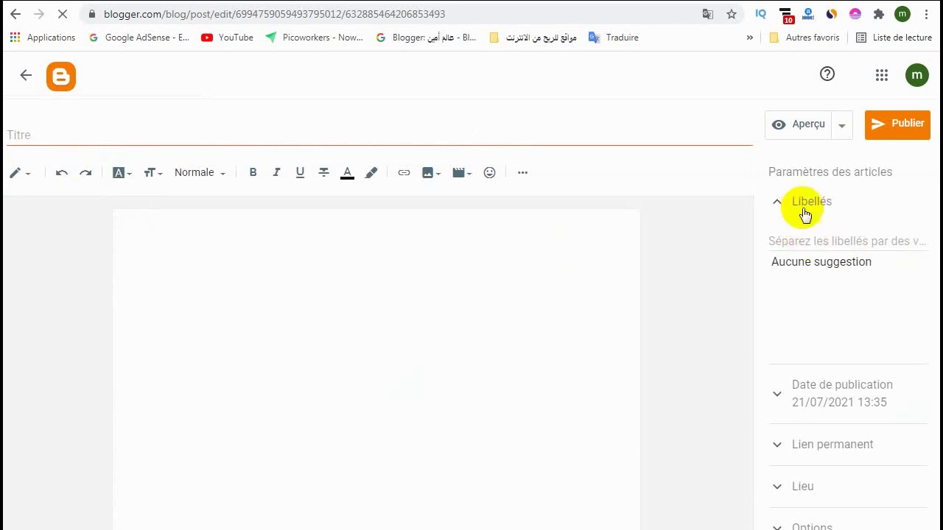
pyautogui.click(777, 240)
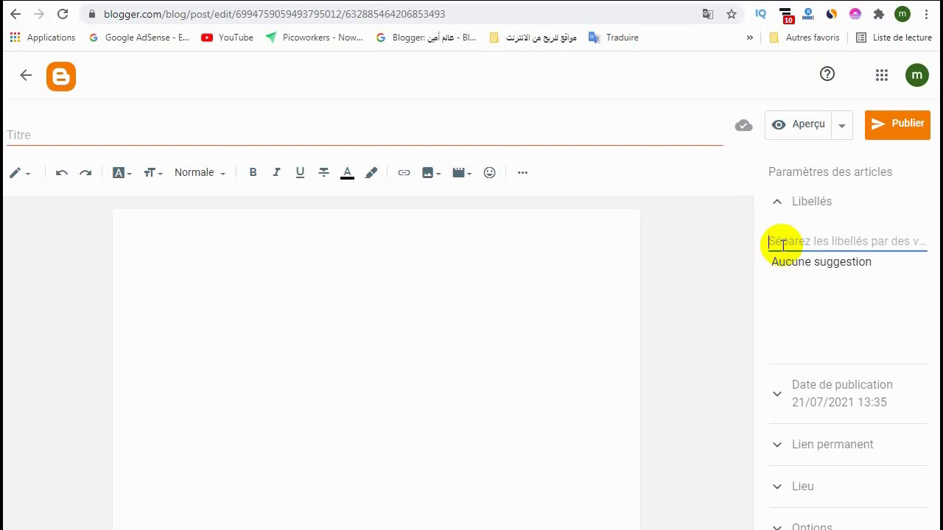
pyautogui.write('الربح من')
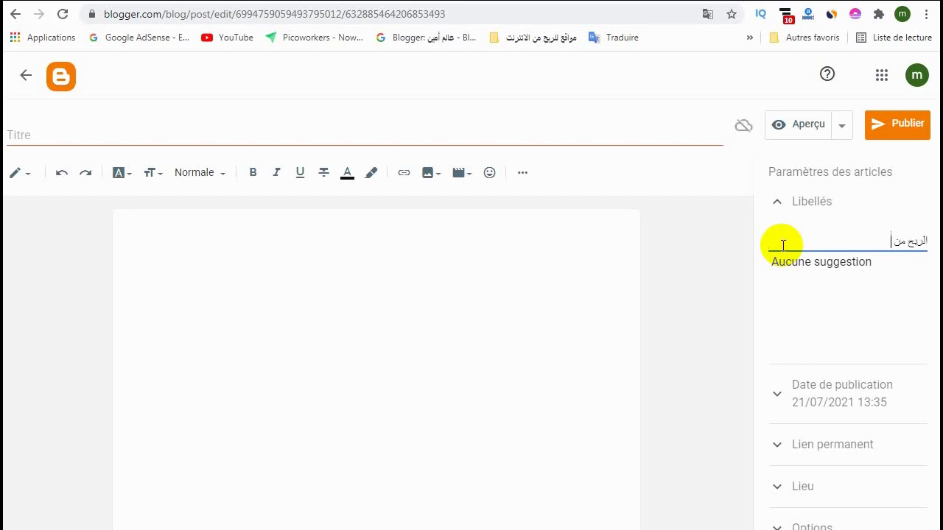
pyautogui.write(' الانترنت')
# Copy the label text "الربح من الانترنت" into the article's title.
pyautogui.tripleClick(865, 236)
pyautogui.rightClick(869, 240)
pyautogui.click(774, 268)
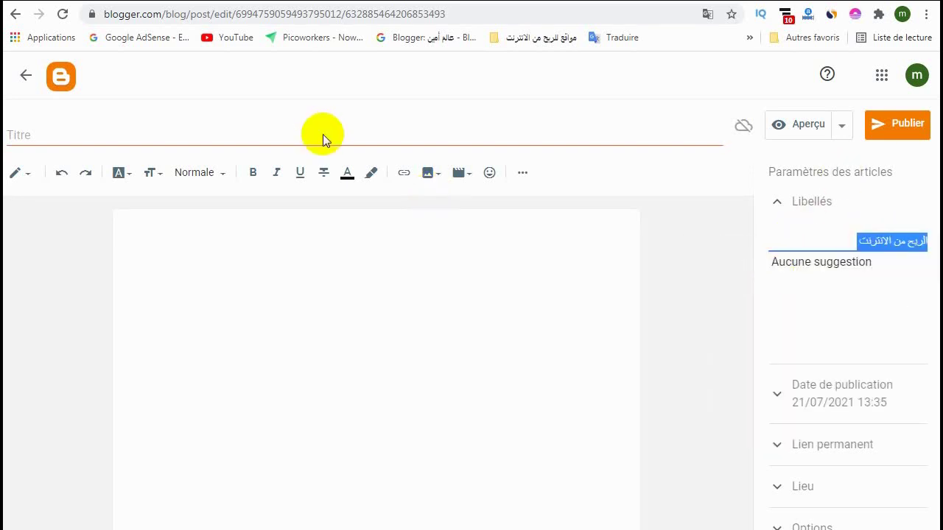
pyautogui.click(316, 139)
pyautogui.rightClick(316, 139)
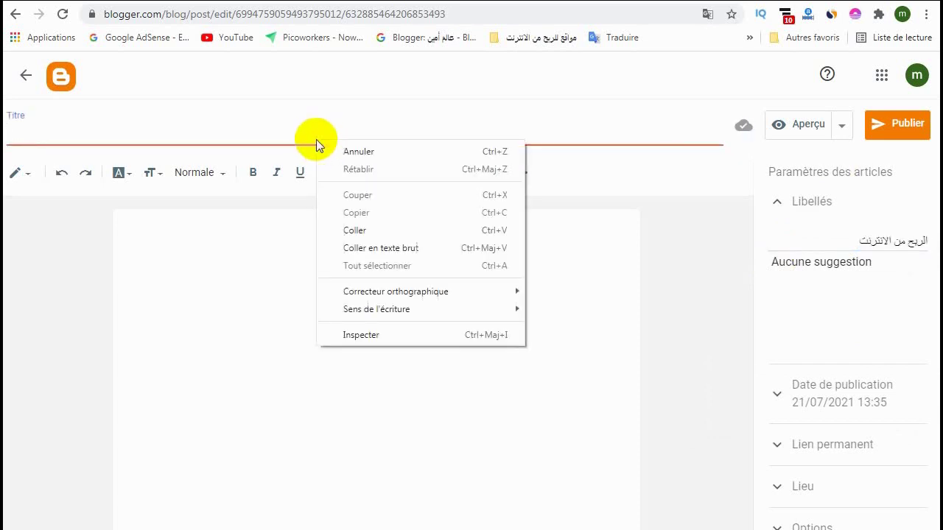
pyautogui.click(353, 227)
# Paste "الربح من الانترنت" as the article's body text and publish the article.
pyautogui.click(345, 253)
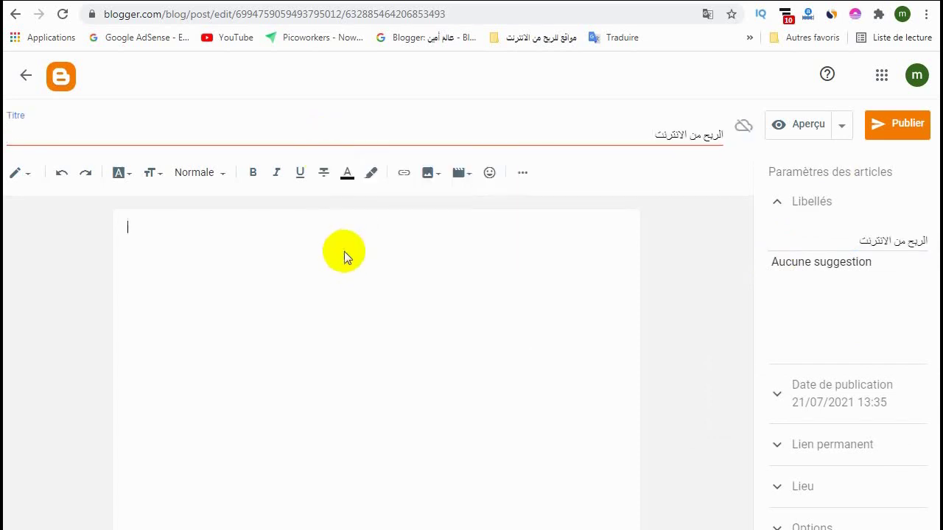
pyautogui.rightClick(344, 252)
pyautogui.click(377, 345)
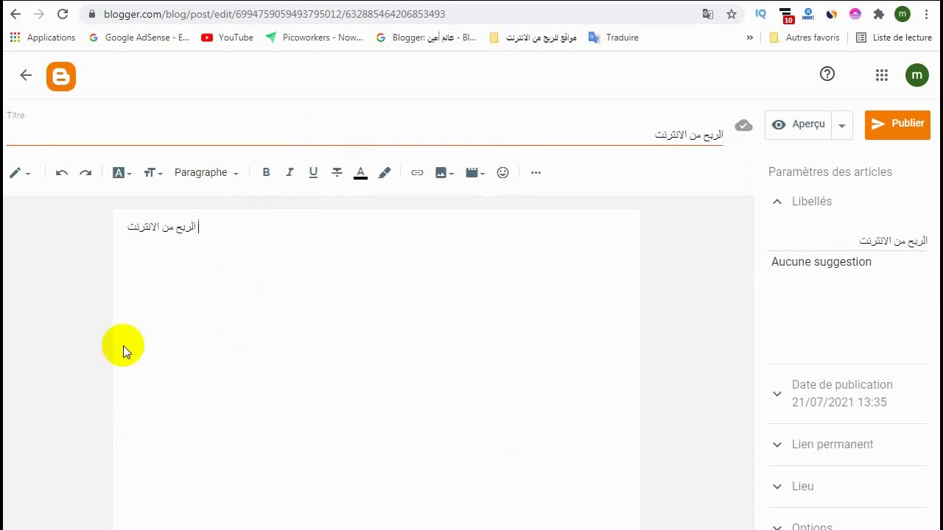
pyautogui.click(900, 133)
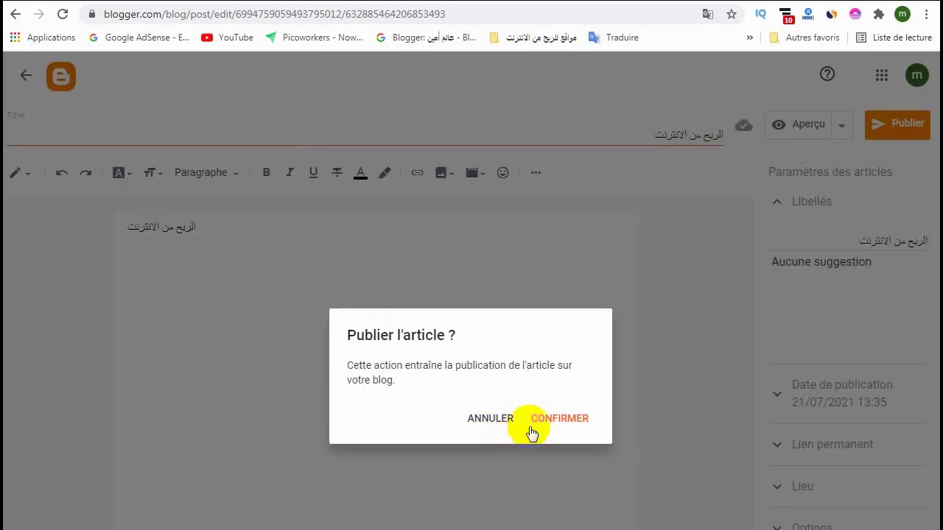
pyautogui.click(560, 419)
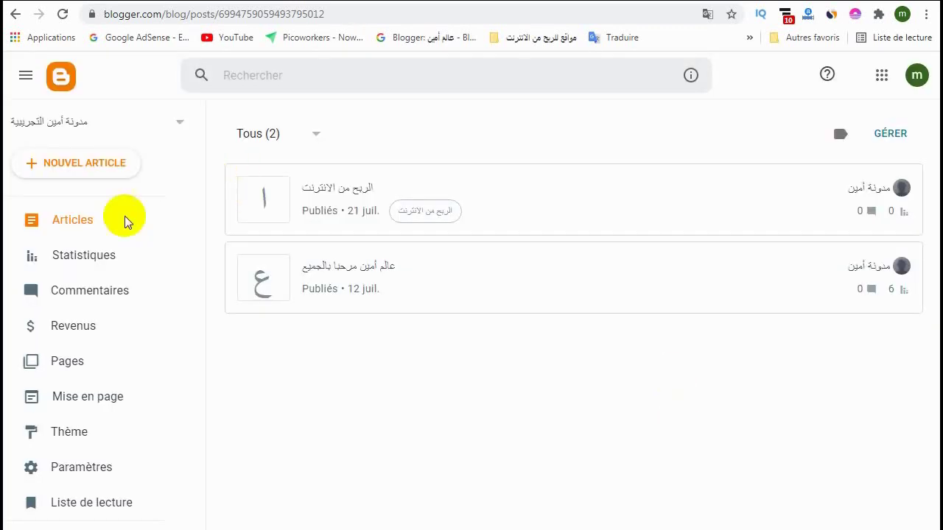
# Create another new article and give it the label "جوجل ادسنس".
pyautogui.click(85, 168)
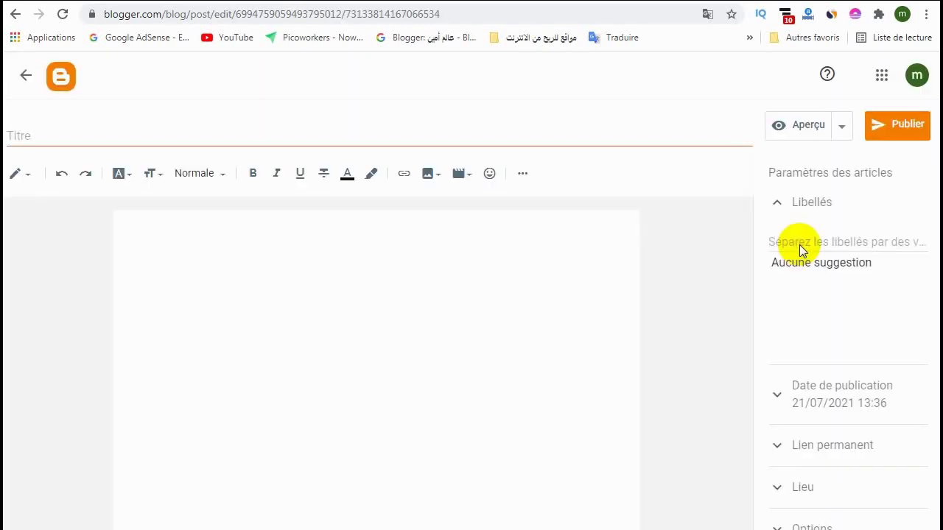
pyautogui.click(786, 239)
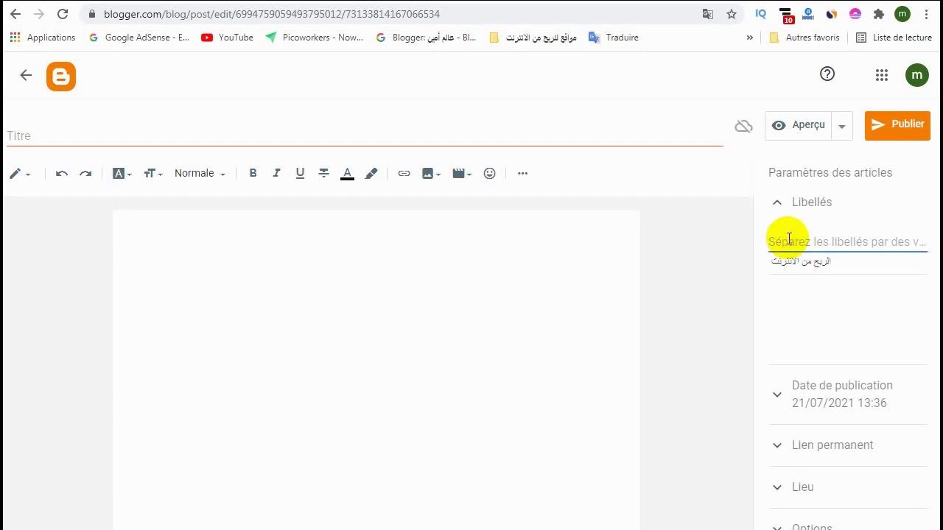
pyautogui.write('جو')
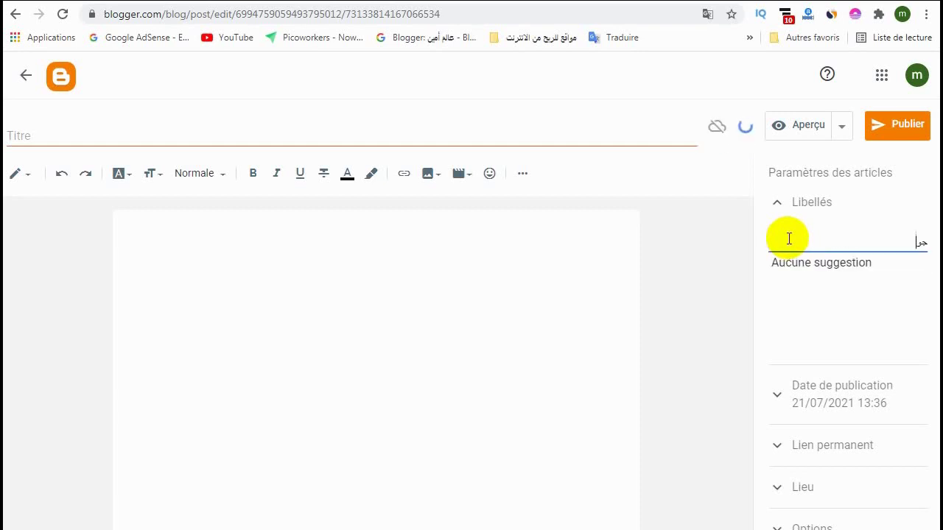
pyautogui.write('جل ')
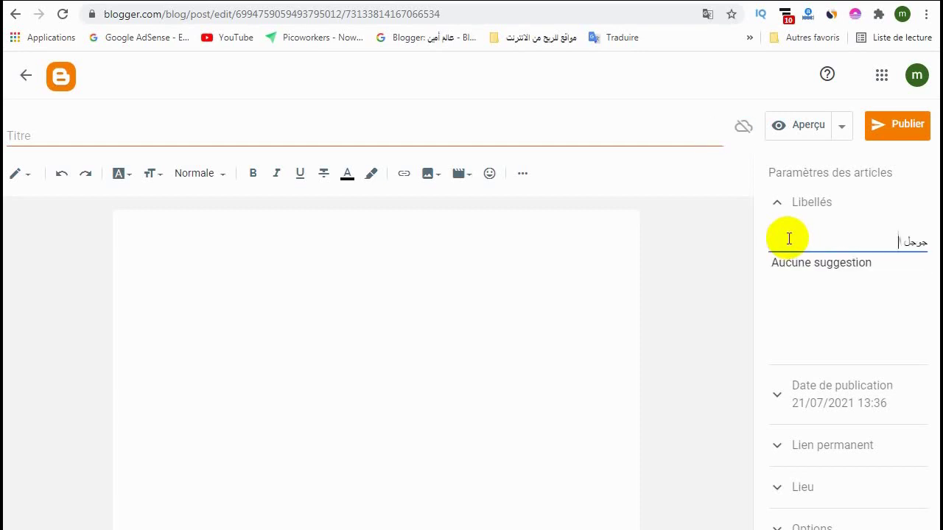
pyautogui.write('السنس')
# Copy the label text "جوجل ادسنس" into the article's title.
pyautogui.tripleClick(895, 245)
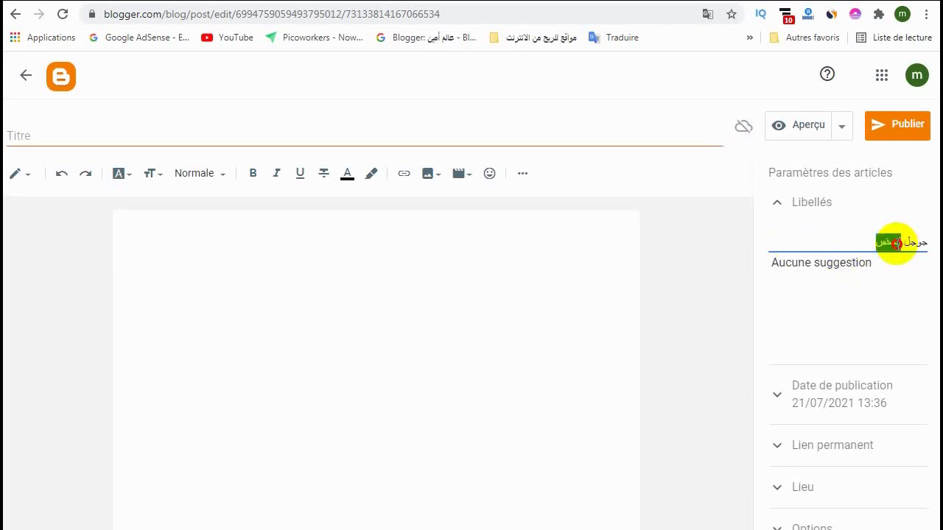
pyautogui.rightClick(896, 244)
pyautogui.click(734, 273)
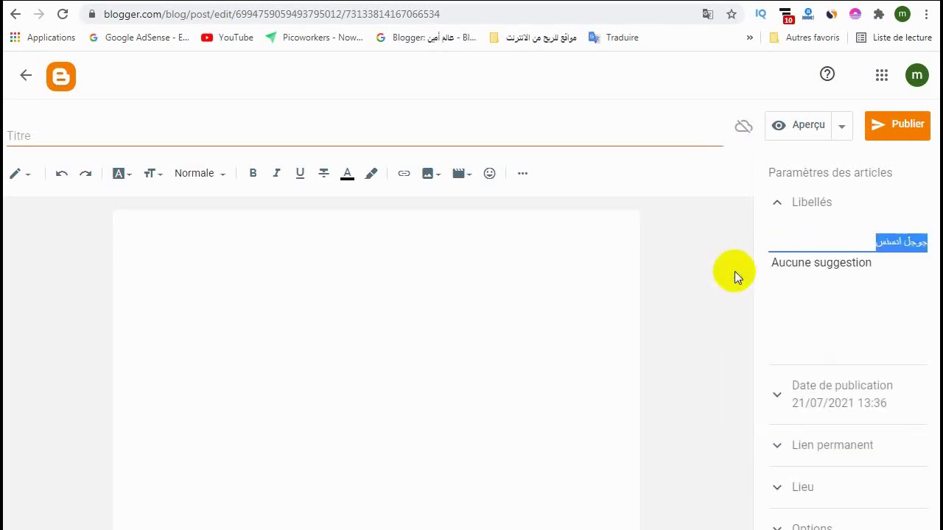
pyautogui.rightClick(513, 135)
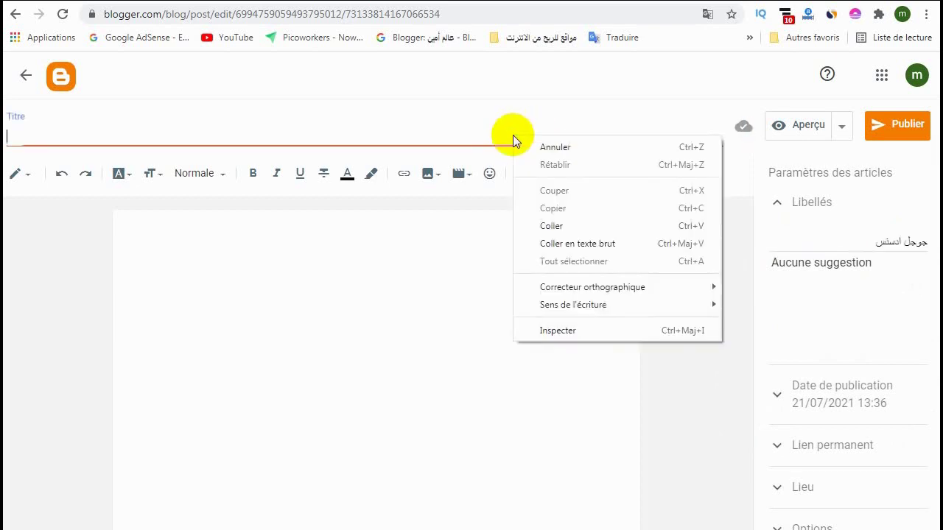
pyautogui.click(555, 212)
# Paste "جوجل ادسنس" as the article's body text and publish the article.
pyautogui.click(438, 251)
pyautogui.rightClick(423, 250)
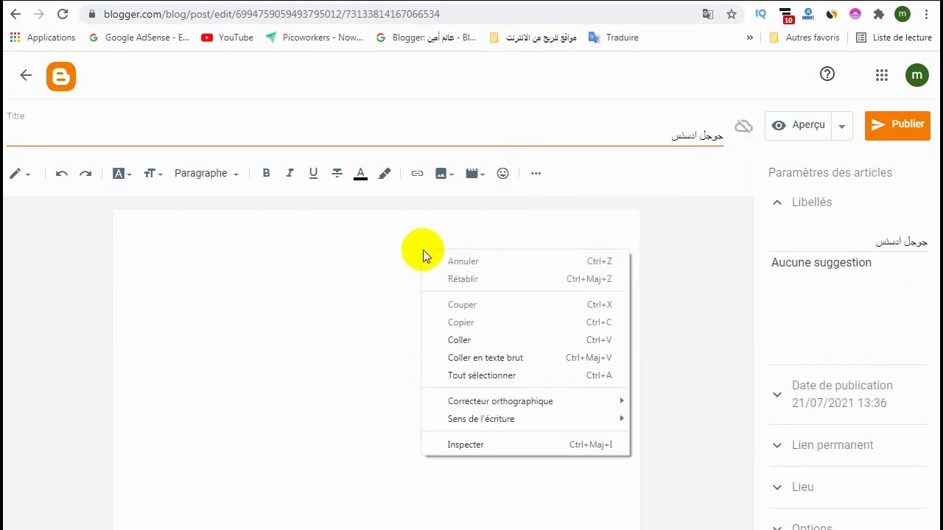
pyautogui.click(460, 336)
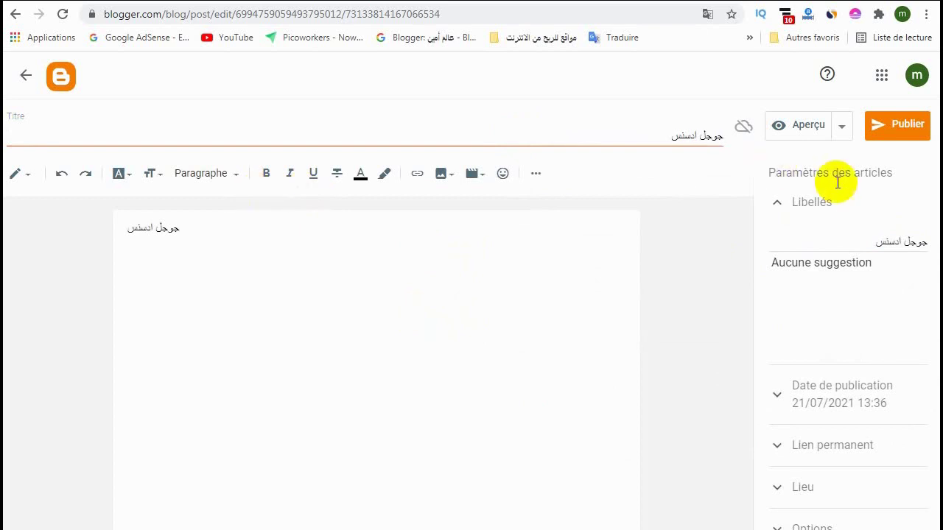
pyautogui.click(897, 133)
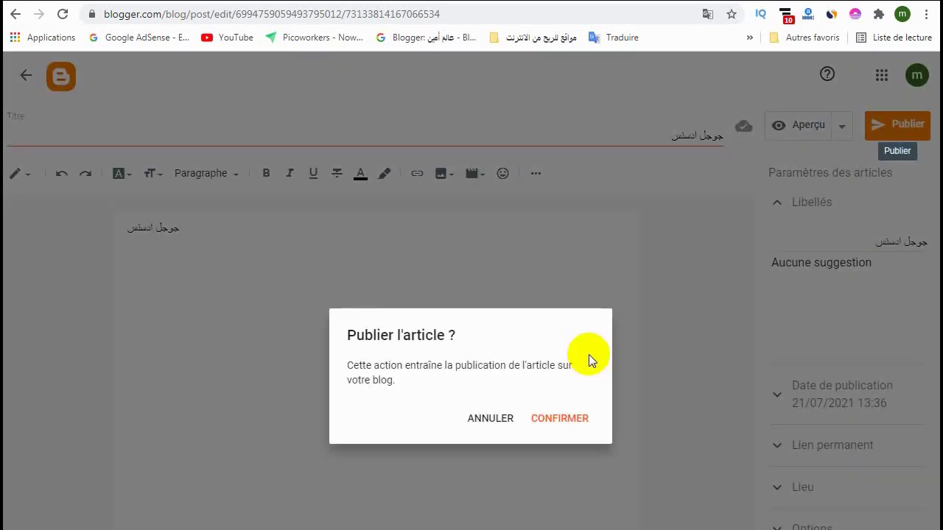
pyautogui.click(569, 416)
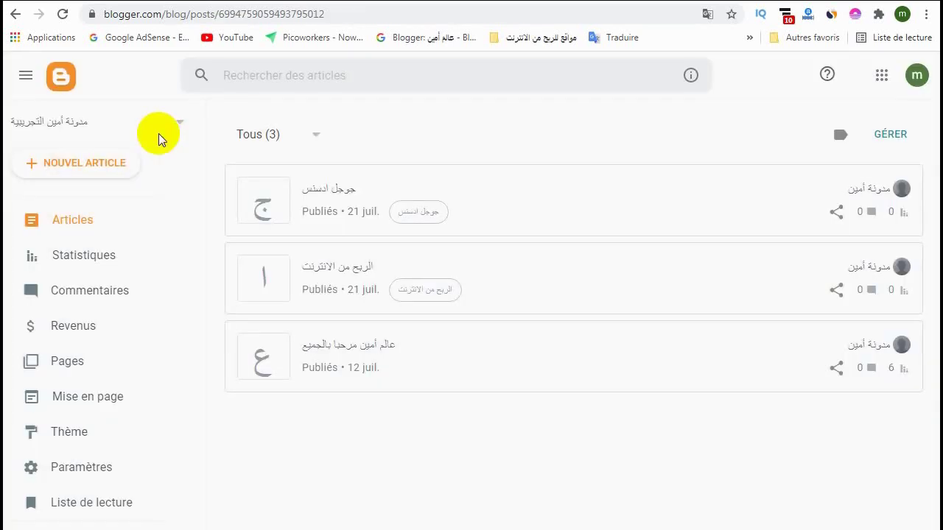
# Create a third new article and give it the label "الربح من اليوتيوب".
pyautogui.click(108, 171)
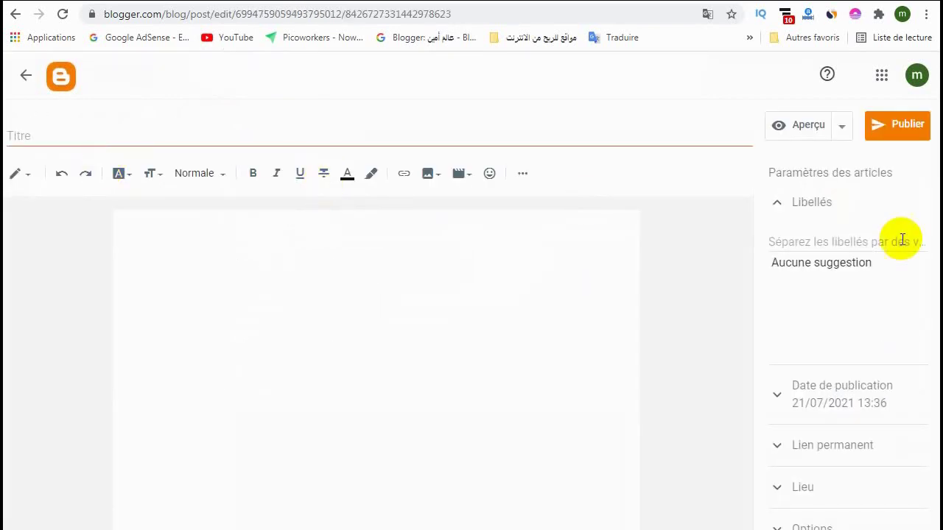
pyautogui.click(874, 242)
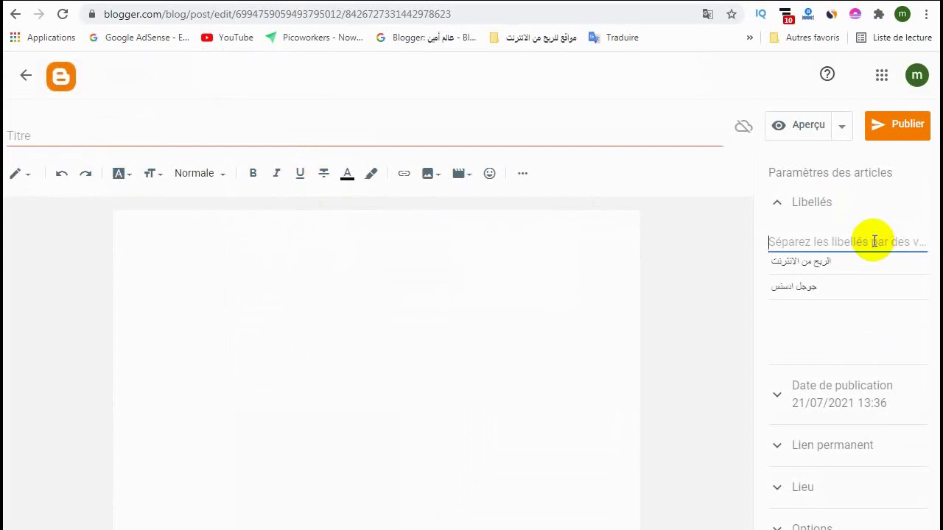
pyautogui.write('الربح من')
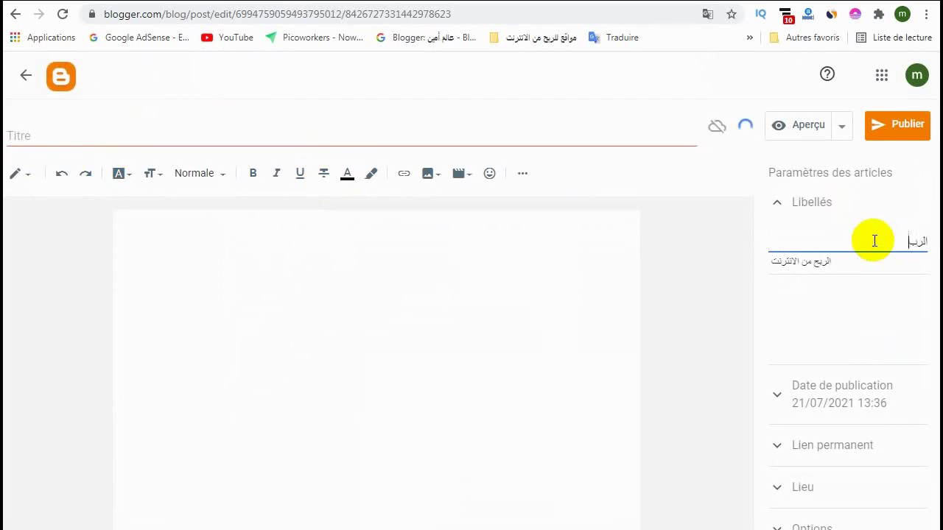
pyautogui.write(' اليوت')
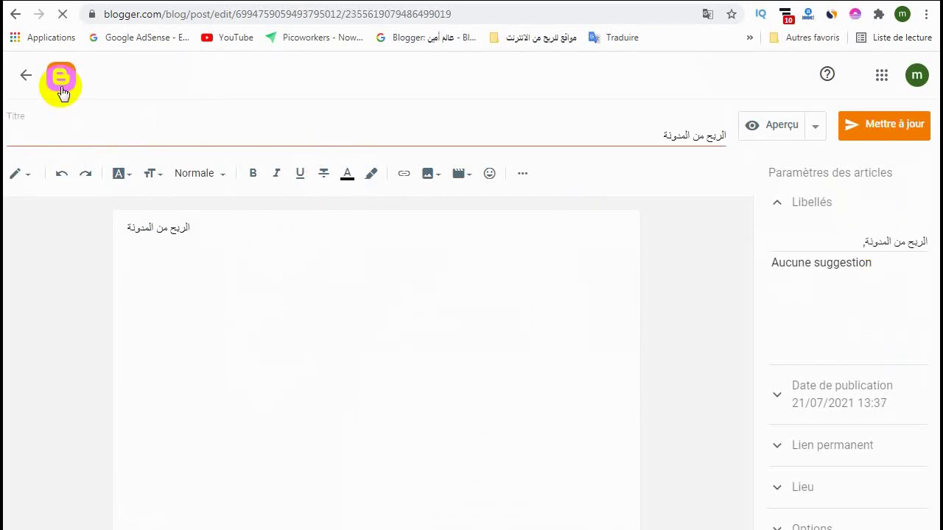
# Return to the article list, then reload the blog's home page and check how the published articles are displayed.
pyautogui.click(62, 87)
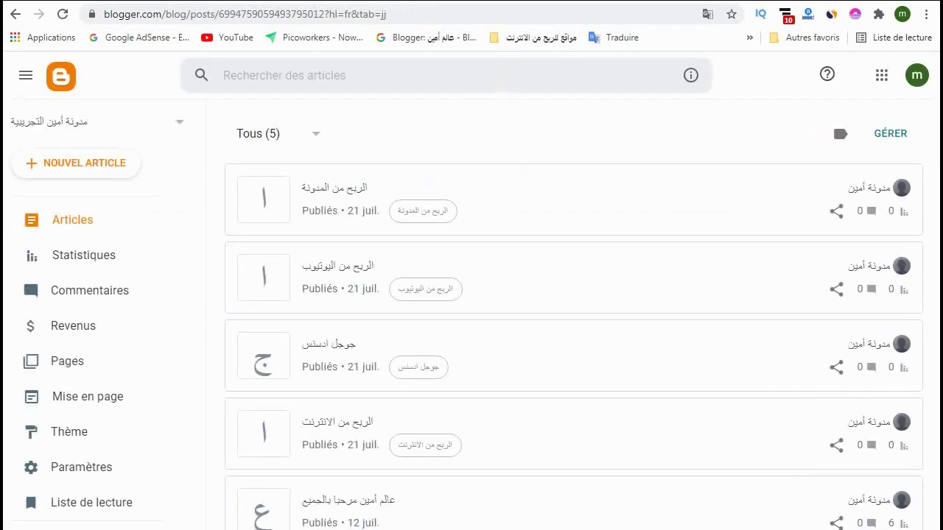
pyautogui.click(442, 59)
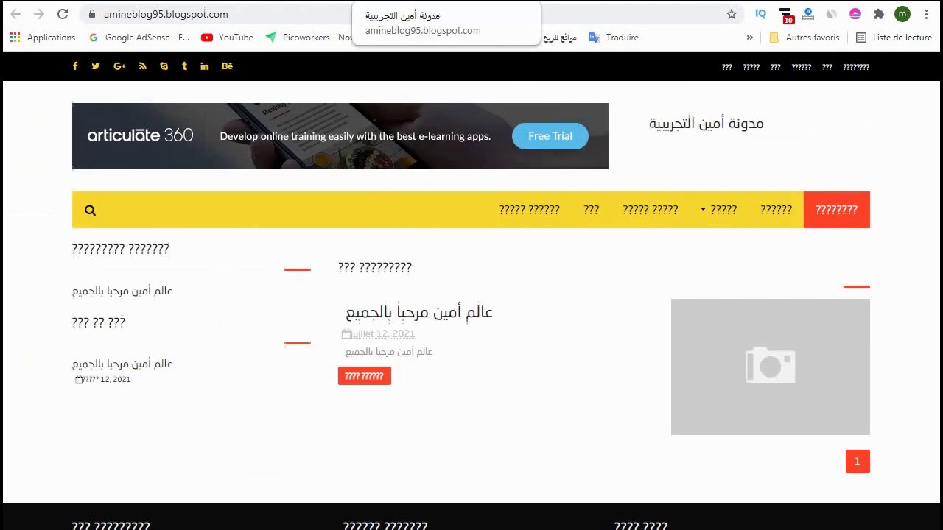
pyautogui.click(63, 17)
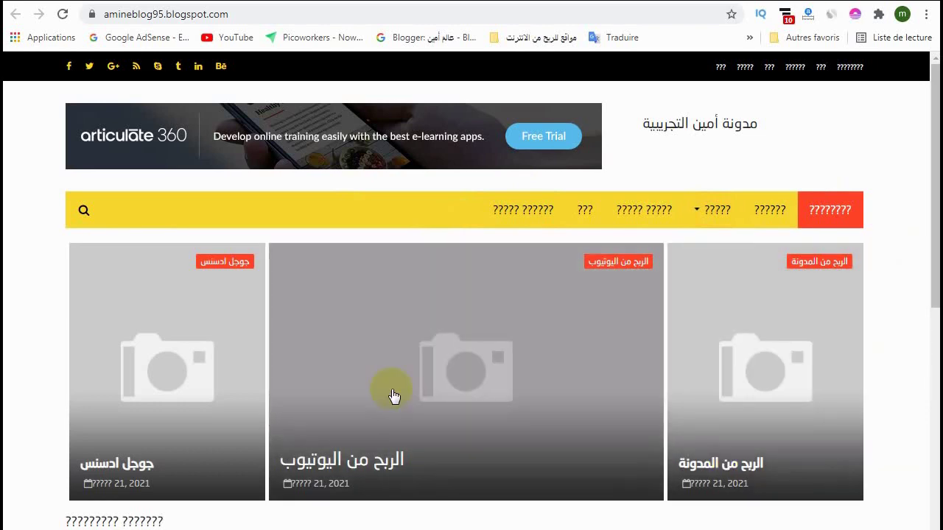
pyautogui.scroll(-6, 391, 394)
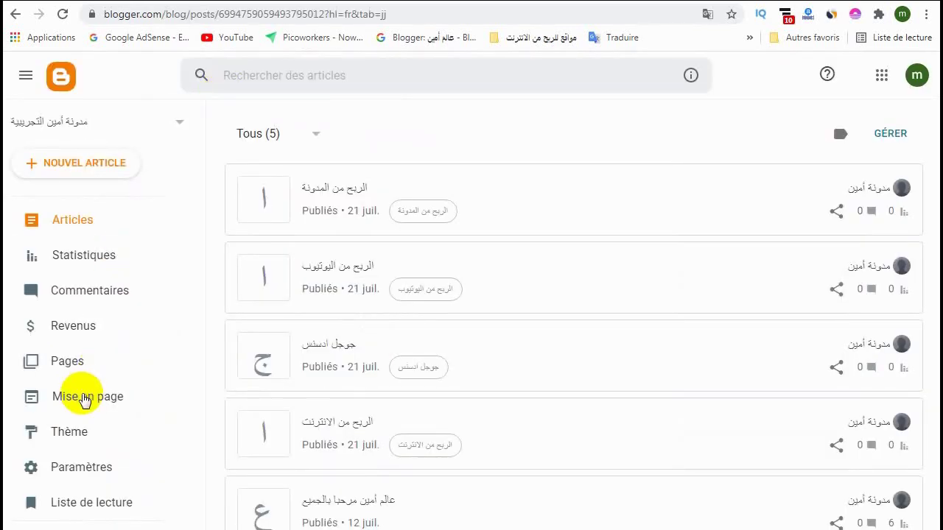
# Open the blog layout's Main Menu link list for editing and set its title to "الرئيسية".
pyautogui.click(106, 401)
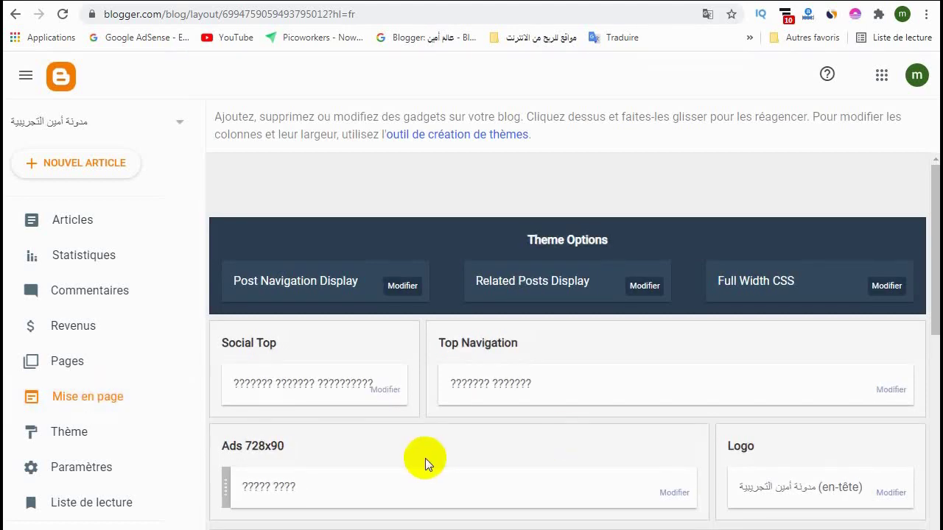
pyautogui.scroll(-4, 425, 458)
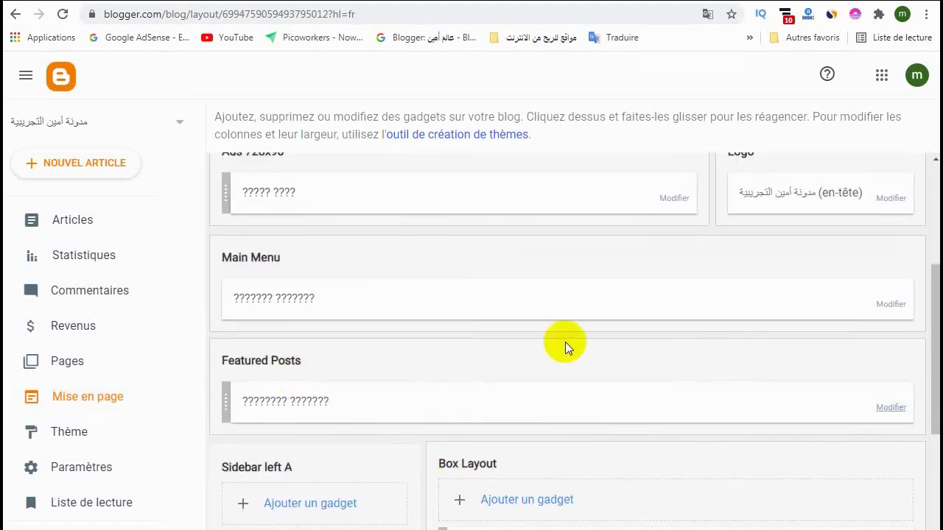
pyautogui.click(885, 303)
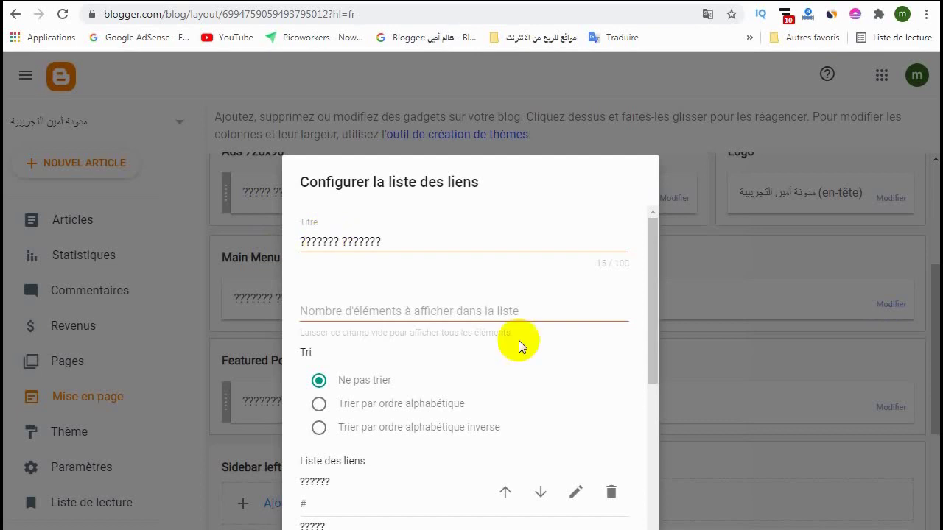
pyautogui.scroll(-2, 388, 405)
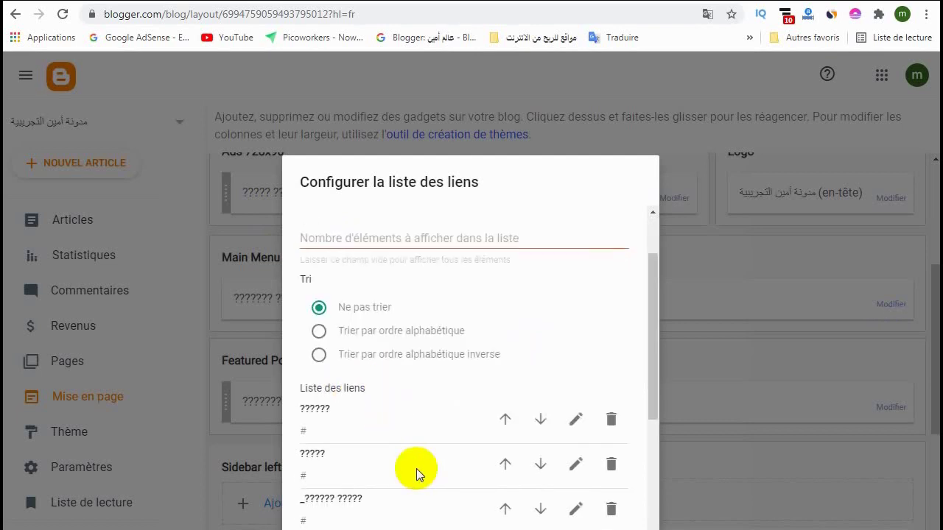
pyautogui.scroll(2, 416, 468)
pyautogui.click(355, 243)
pyautogui.hotkey('ctrl', 'a')
pyautogui.write('الرئيسية')
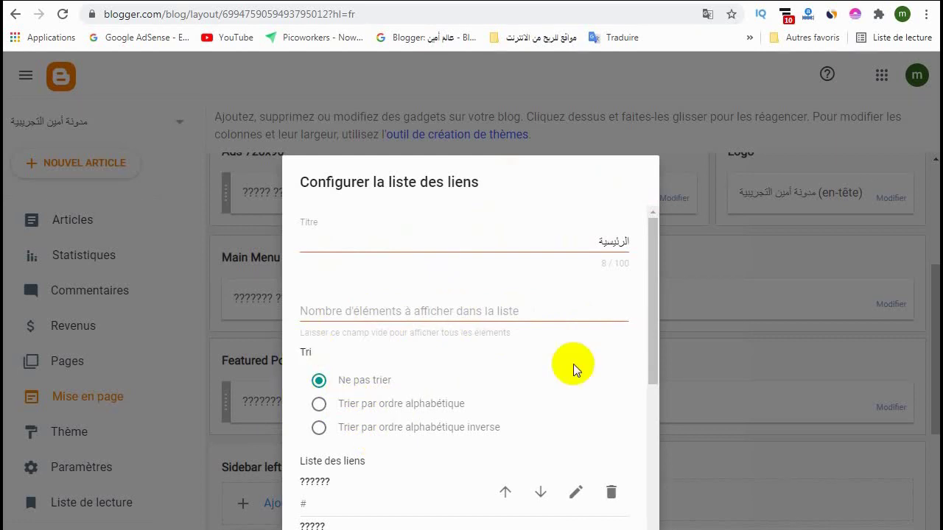
# Rename the first link in the Main Menu list as "جوجل ادسنس", keep "#" as its URL and save the link.
pyautogui.moveTo(654, 349); pyautogui.dragTo(655, 359)
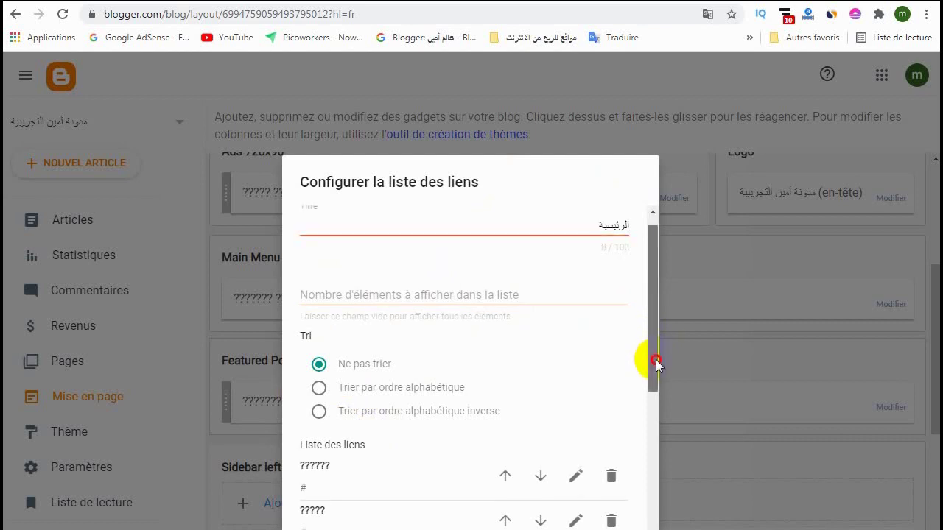
pyautogui.scroll(-2, 655, 367)
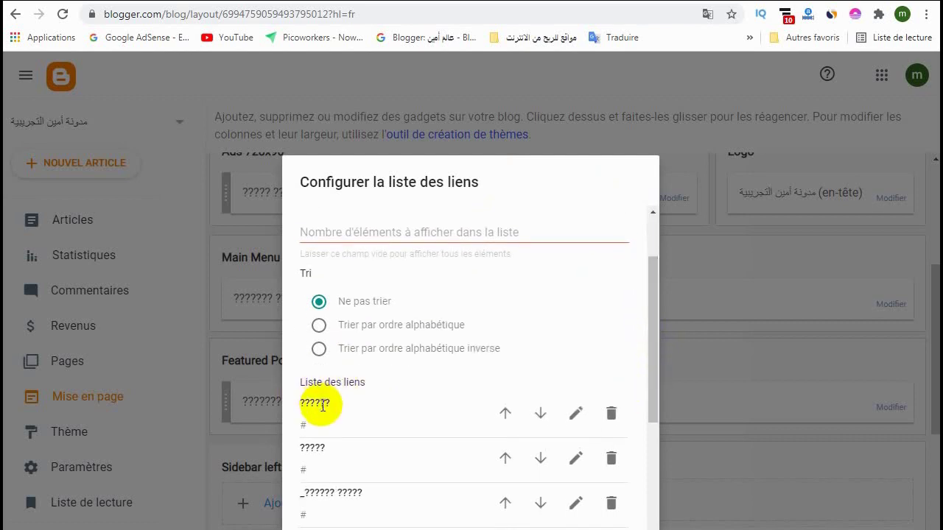
pyautogui.click(575, 414)
pyautogui.click(327, 433)
pyautogui.doubleClick(323, 431)
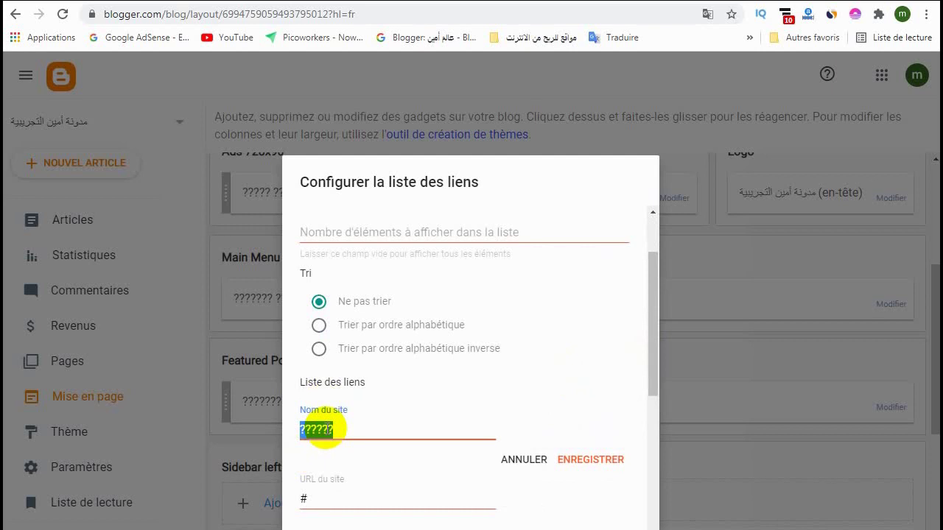
pyautogui.write('جوجل')
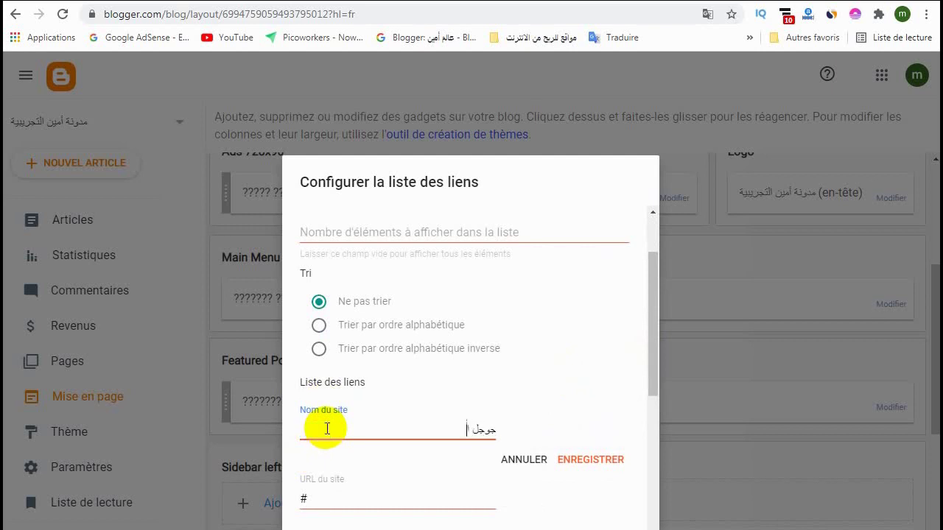
pyautogui.write(' ادسنس')
pyautogui.click(322, 498)
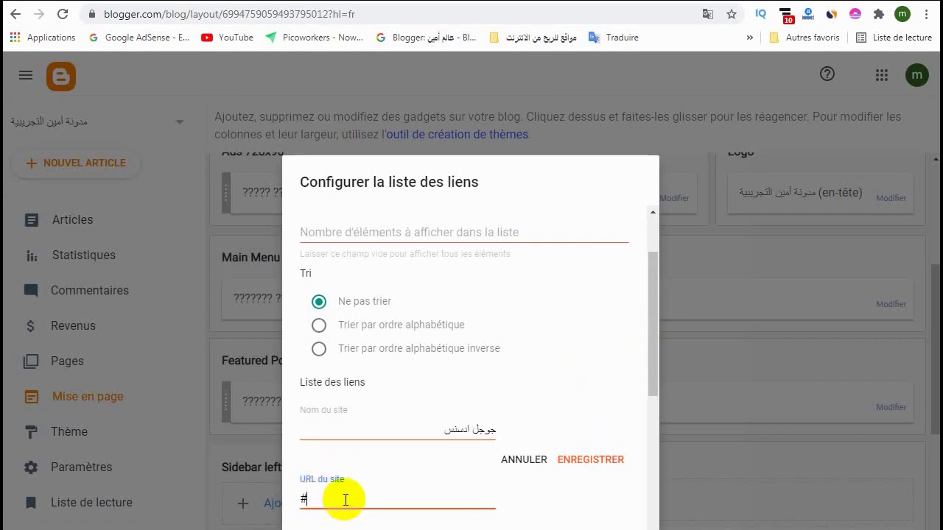
pyautogui.click(592, 464)
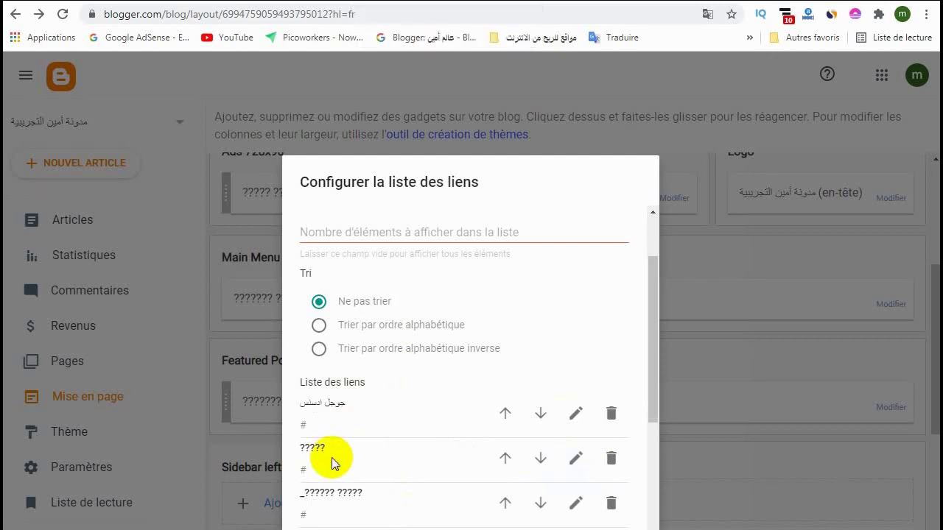
# Rename the second Main Menu link as "_الربح من اليوتيوب", with the underscore in front marking it as a submenu item.
pyautogui.click(575, 461)
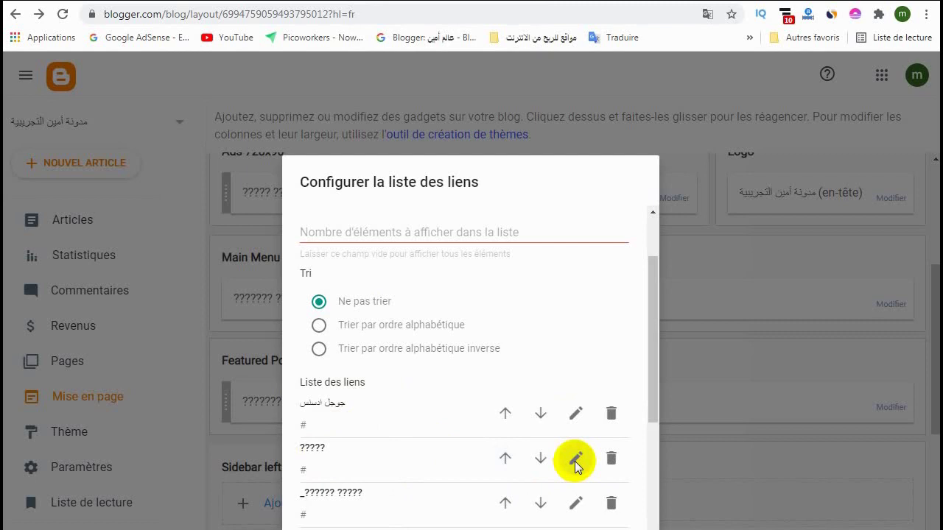
pyautogui.click(335, 476)
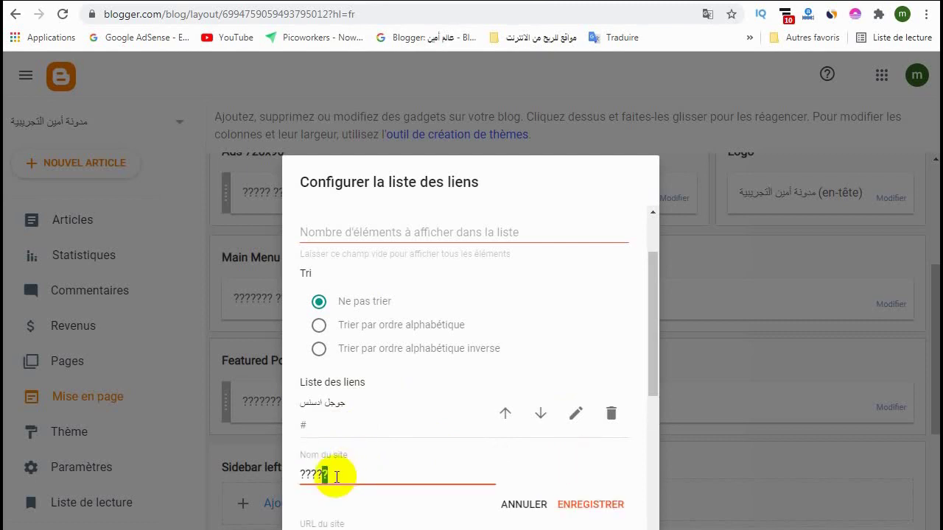
pyautogui.doubleClick(335, 477)
pyautogui.write('الرب')
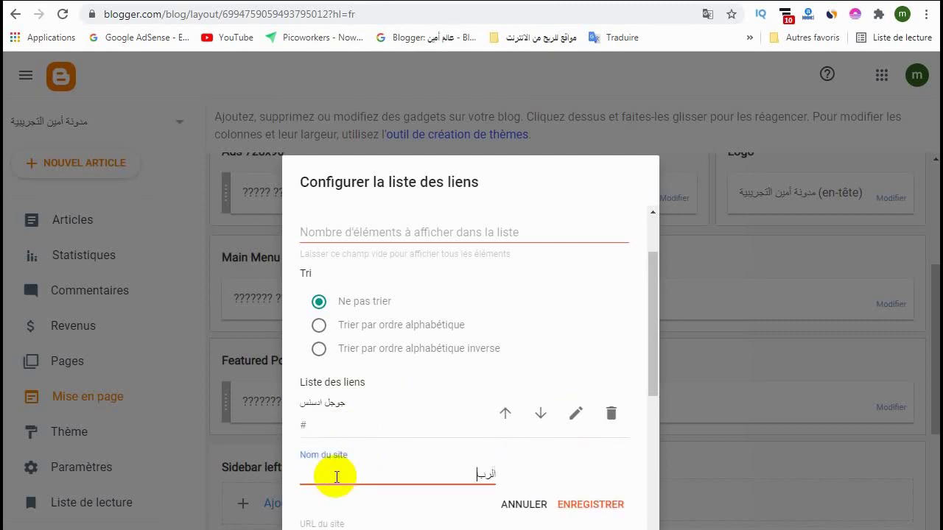
pyautogui.write('ح من اليوتيوب')
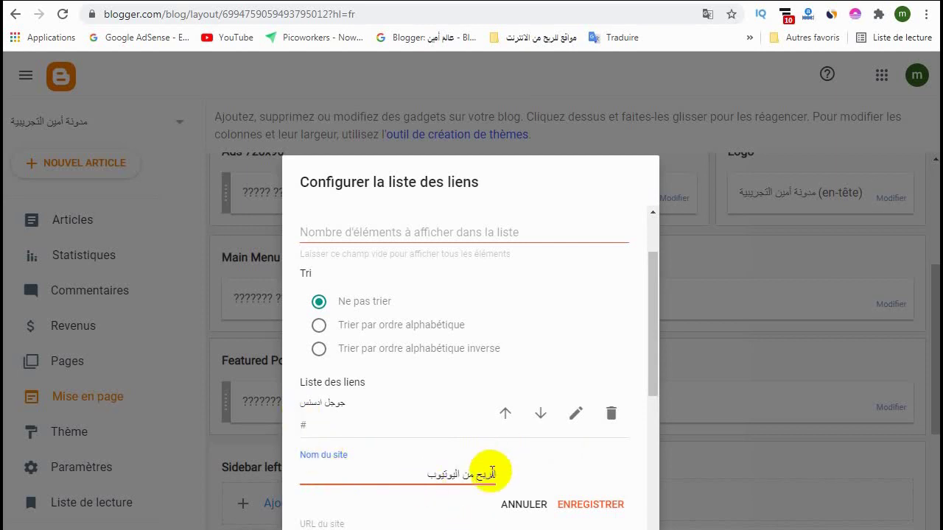
pyautogui.scroll(-1, 494, 475)
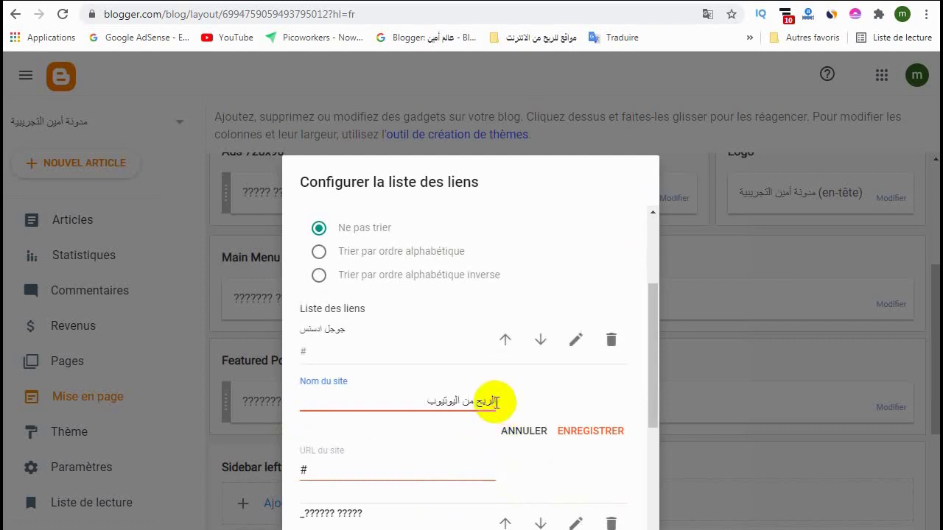
pyautogui.press('Home')
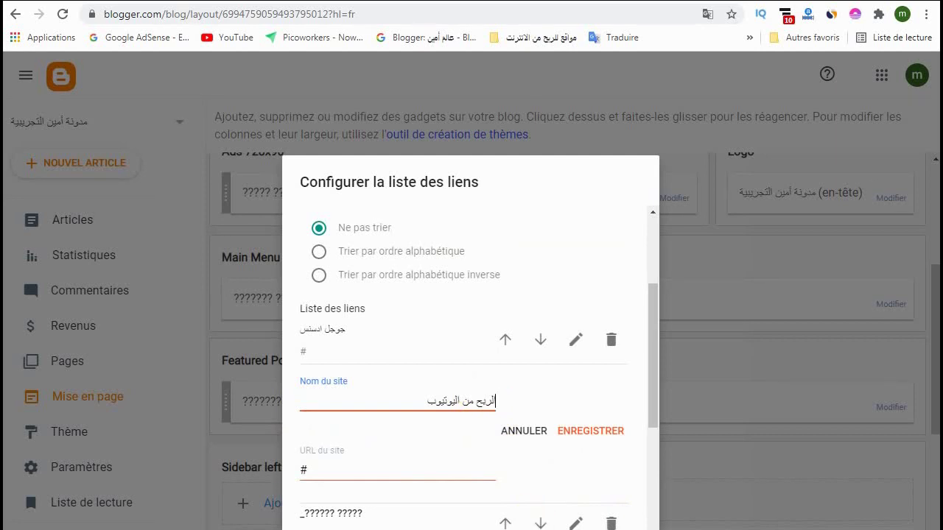
pyautogui.write('_')
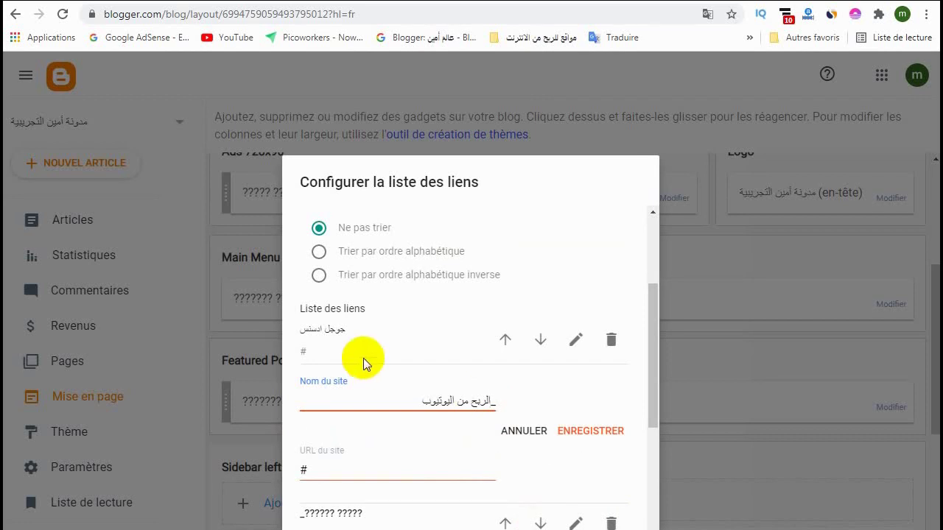
# Clear the second link's URL, then open the "الربح من اليوتيوب" label page on the blog and copy its address.
pyautogui.click(313, 468)
pyautogui.press('BackSpace')
pyautogui.hotkey('ctrl', 'Tab')
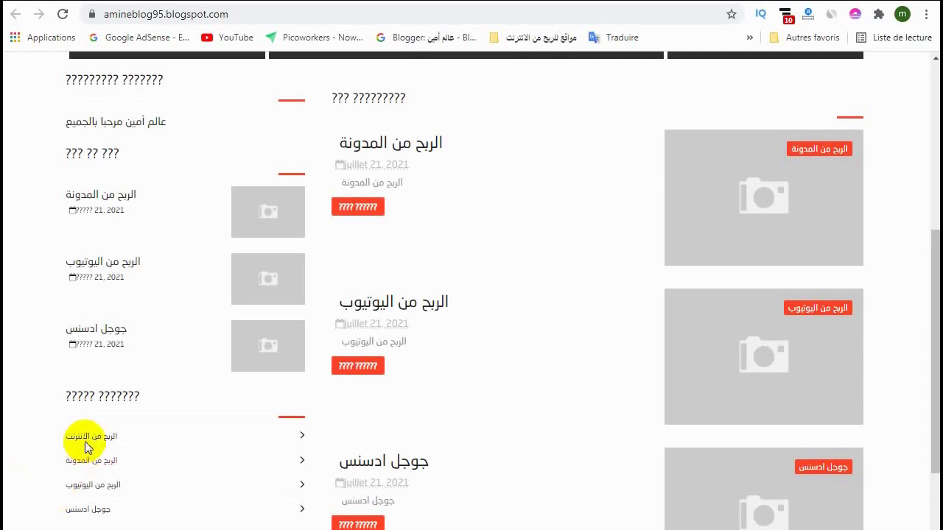
pyautogui.click(102, 485)
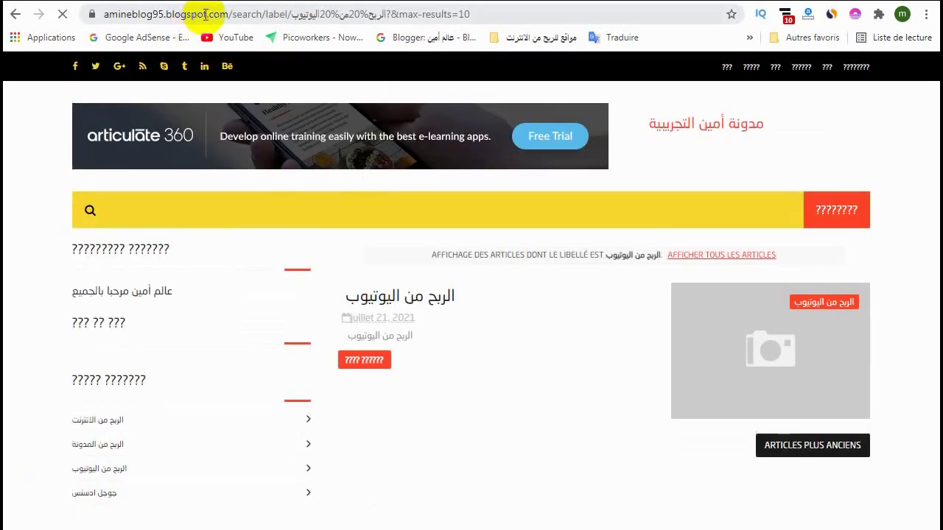
pyautogui.moveTo(204, 14); pyautogui.dragTo(209, 14)
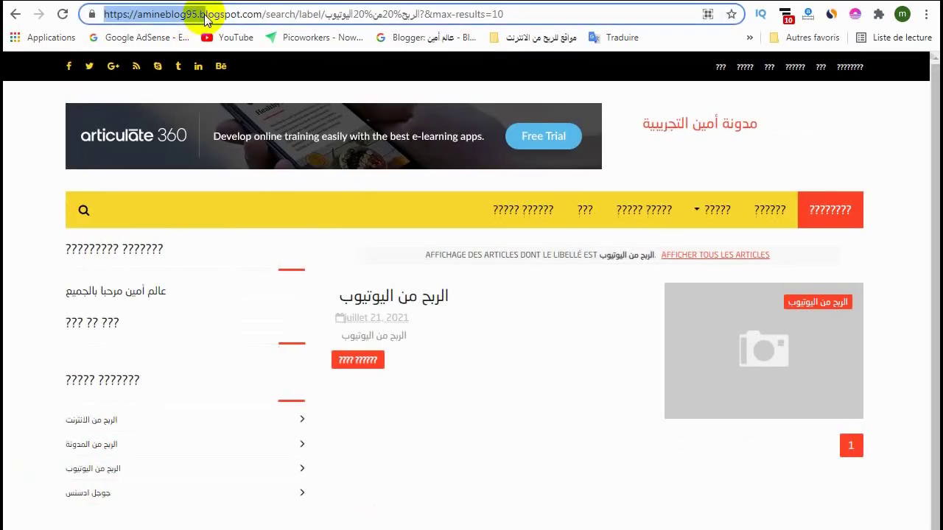
pyautogui.doubleClick(210, 15)
pyautogui.click(210, 15)
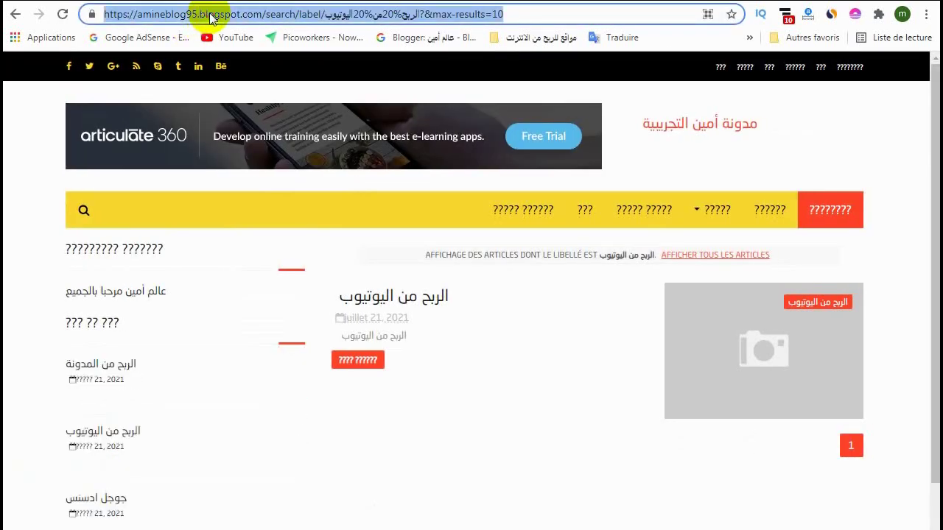
pyautogui.rightClick(210, 15)
pyautogui.click(249, 68)
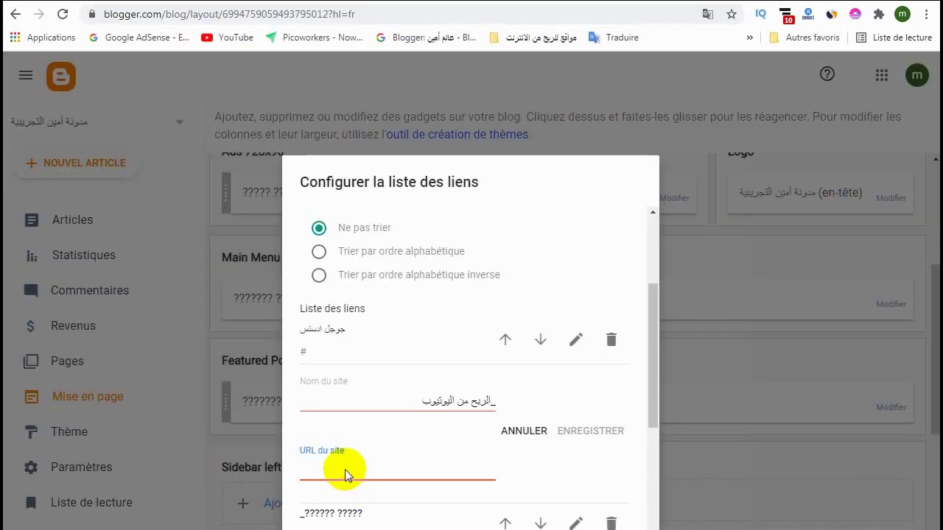
# Paste the copied label page address as the second link's URL and save the link.
pyautogui.click(336, 471)
pyautogui.rightClick(336, 472)
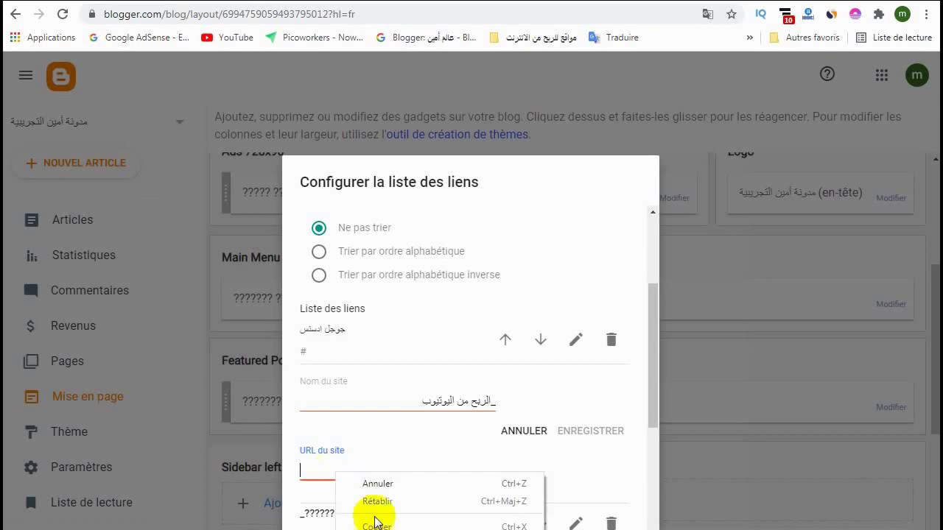
pyautogui.press('Escape')
pyautogui.hotkey('ctrl', 'v')
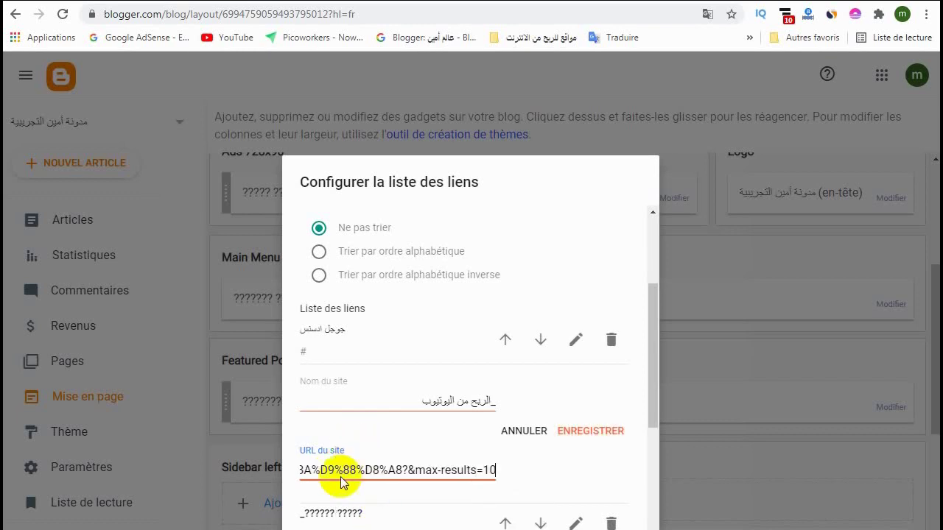
pyautogui.click(603, 439)
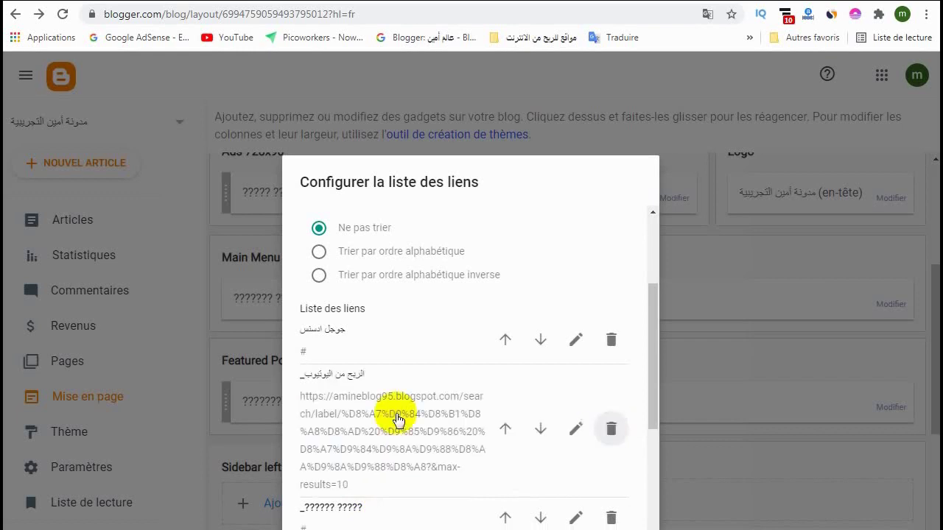
# Rename the third link as "_الربح من المدونة", replace its URL with the address of that label's page and save the link.
pyautogui.scroll(-2, 402, 416)
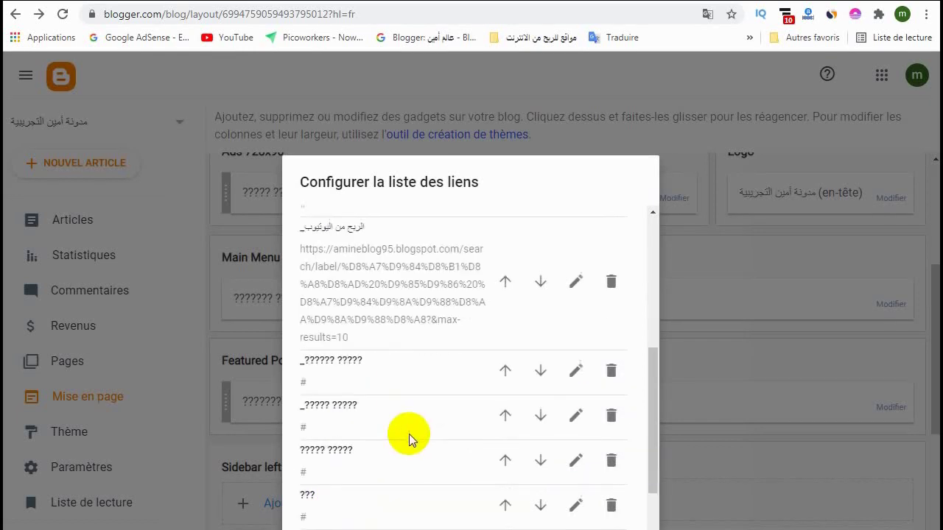
pyautogui.click(575, 370)
pyautogui.tripleClick(343, 384)
pyautogui.write('الربح من المدونة_')
pyautogui.press('Tab')
pyautogui.press('BackSpace')
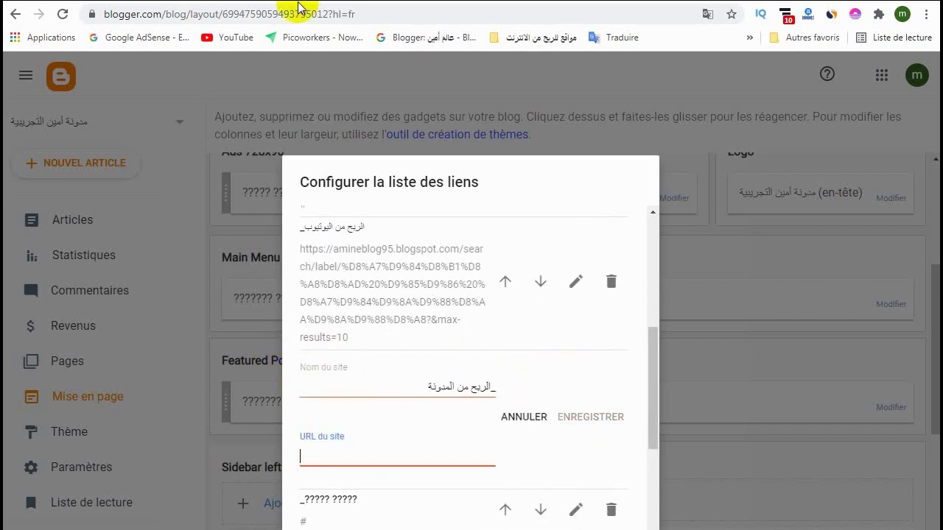
pyautogui.rightClick(316, 459)
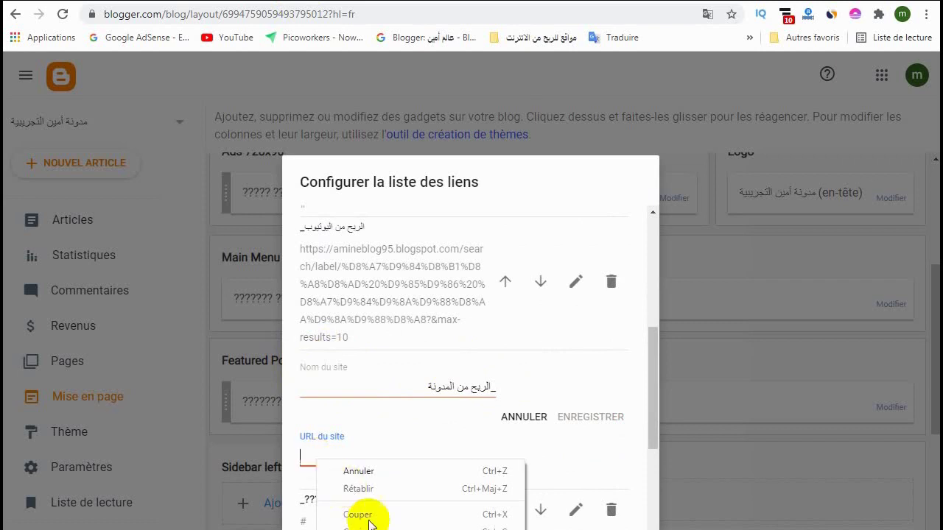
pyautogui.click(400, 526)
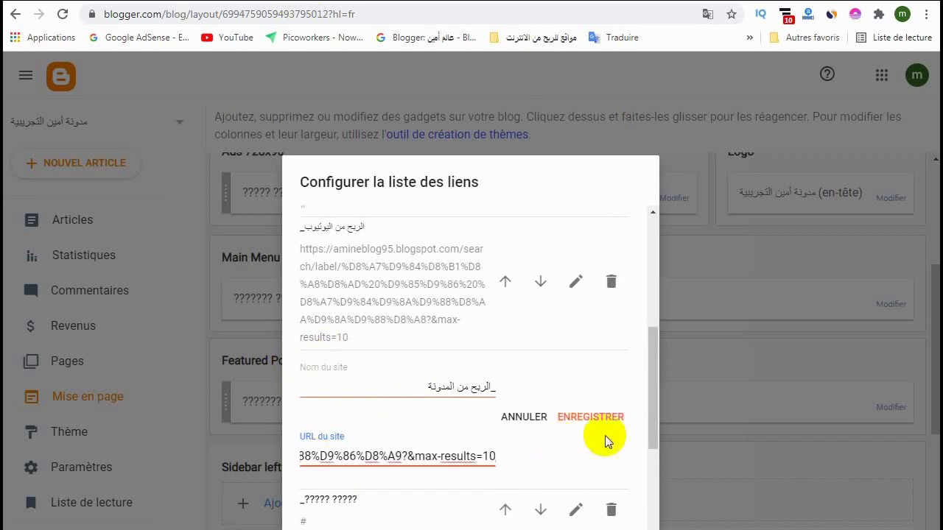
pyautogui.click(600, 417)
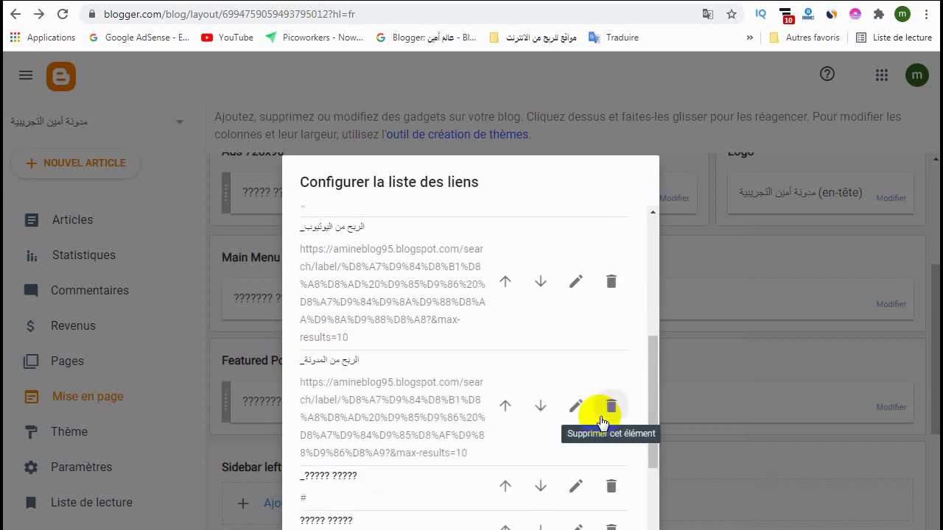
# Review the edited Main Menu link list from its title down to the remaining placeholder links.
pyautogui.click(505, 406)
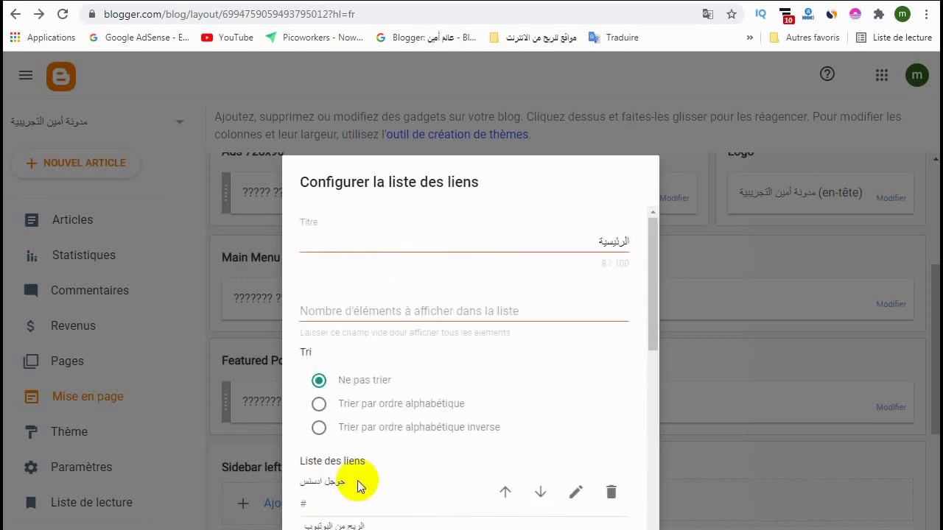
pyautogui.scroll(-2, 358, 483)
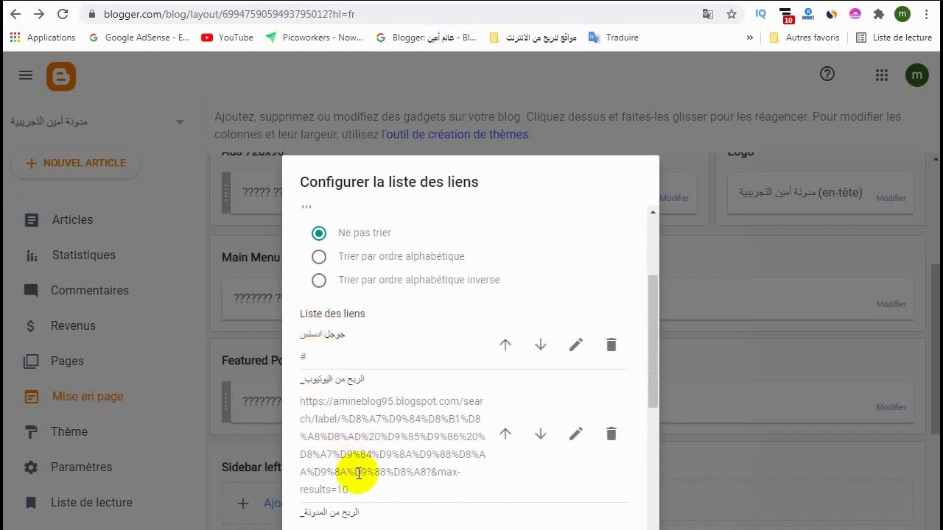
pyautogui.scroll(-1, 358, 473)
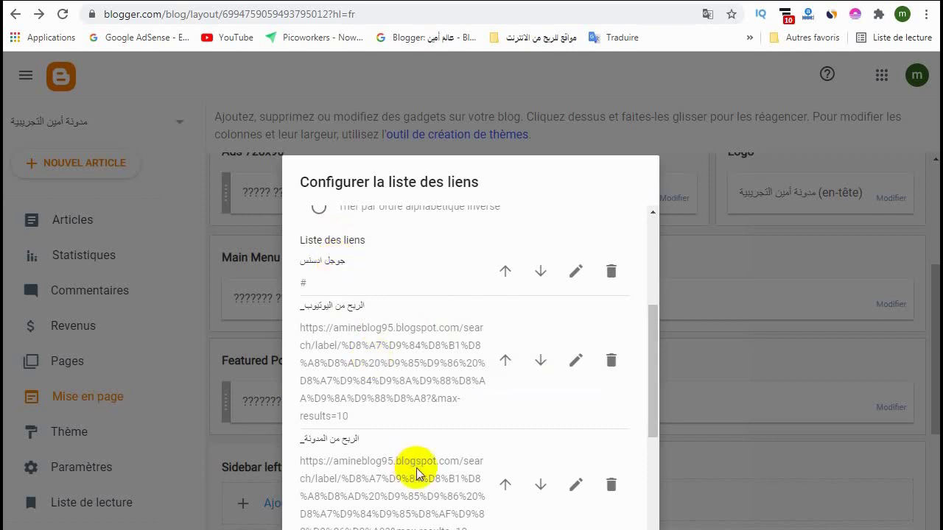
pyautogui.scroll(-2, 416, 468)
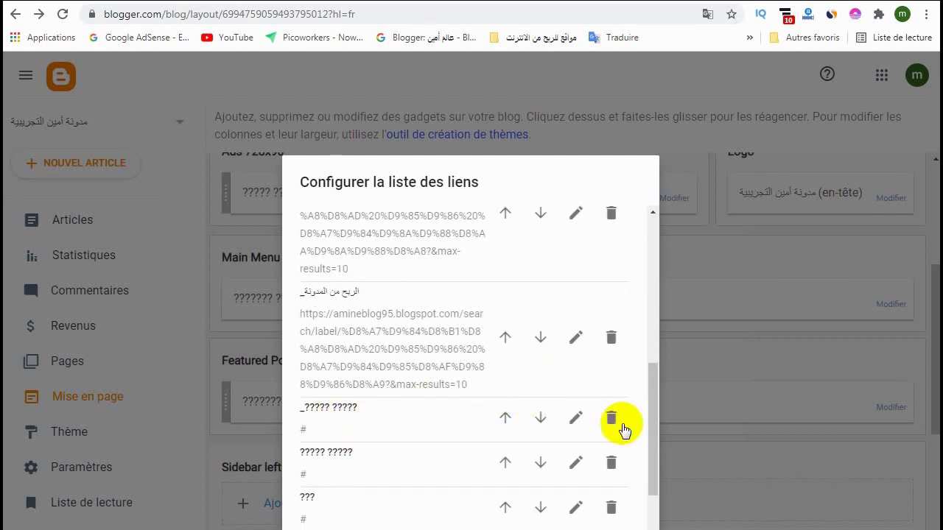
# Rename the fourth Main Menu link, "_????? ?????", as "الربح من الانترنت" and clear its "#" URL.
pyautogui.click(576, 420)
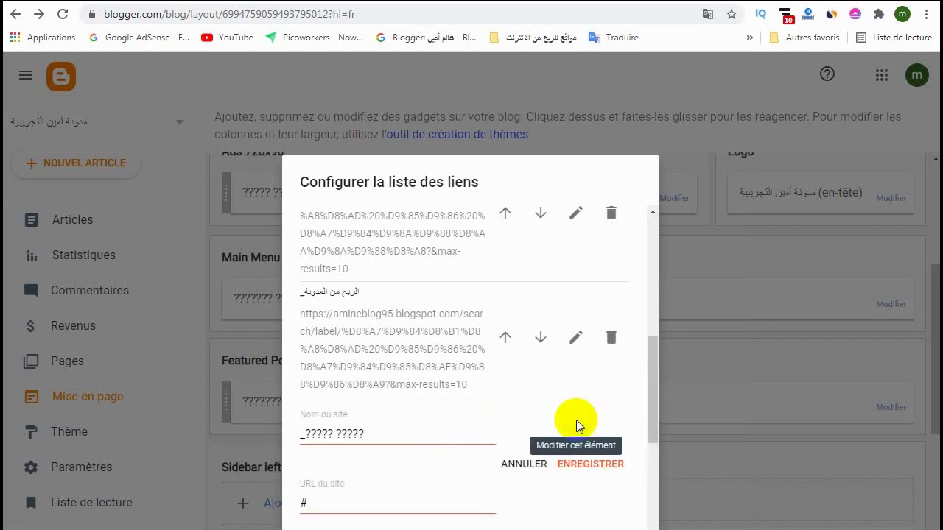
pyautogui.tripleClick(362, 435)
pyautogui.write('الربح')
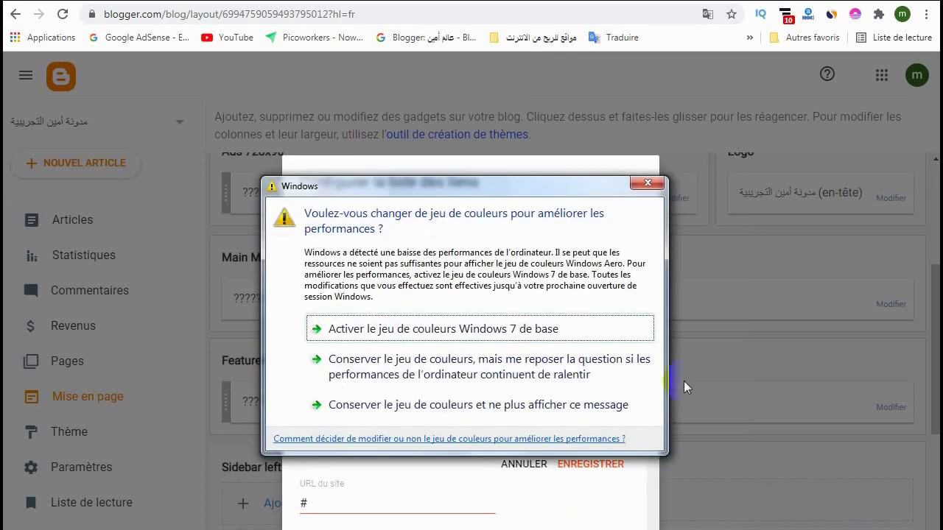
pyautogui.click(648, 183)
pyautogui.click(413, 434)
pyautogui.write('الربح من الانترنت')
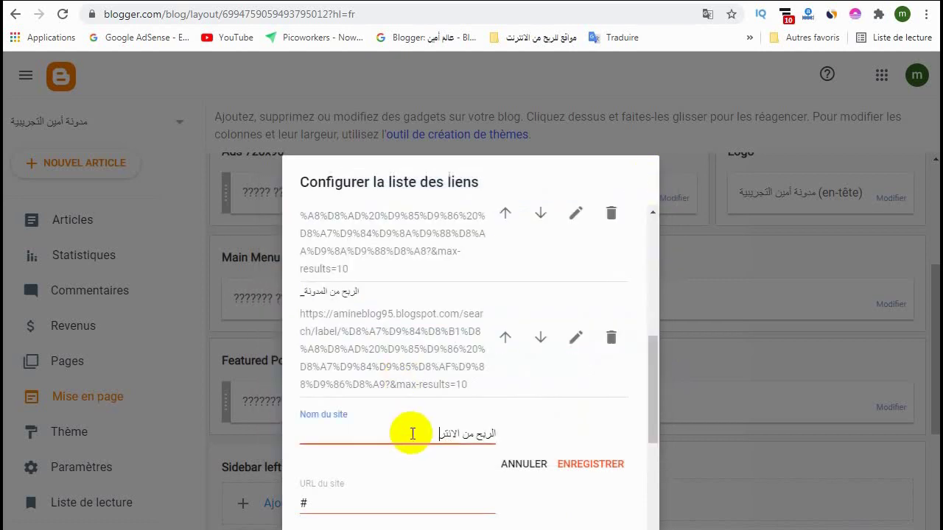
pyautogui.click(333, 502)
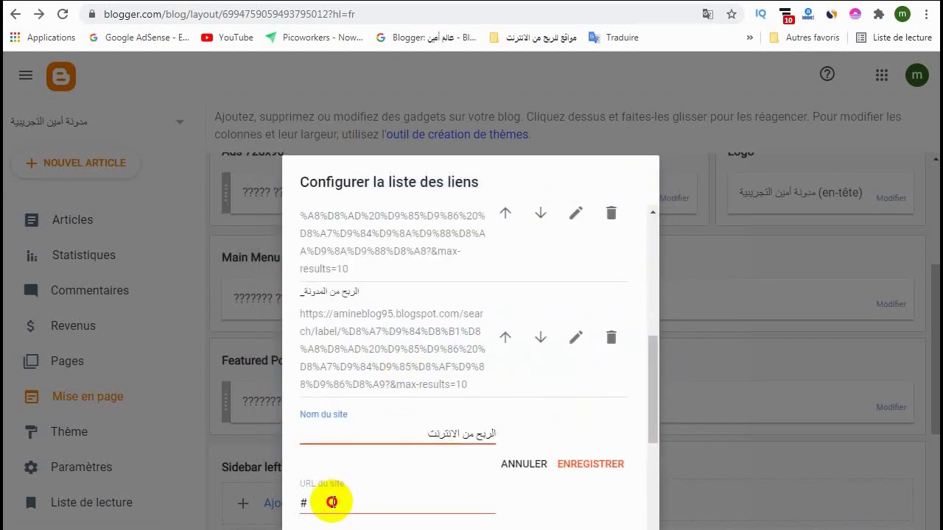
pyautogui.hotkey('ctrl', 'a')
pyautogui.press('BackSpace')
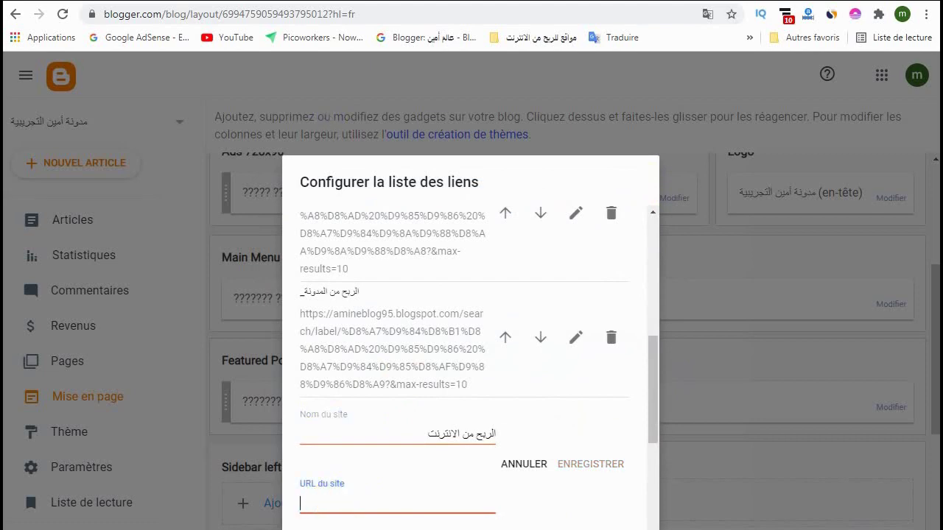
# Open the "الربح من الانترنت" label page on the blog and copy its address.
pyautogui.hotkey('ctrl', 'Tab')
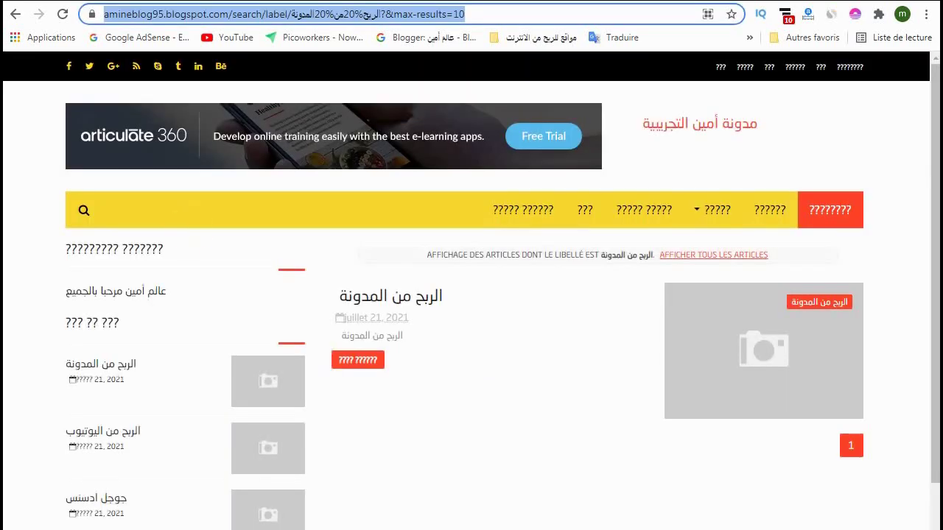
pyautogui.scroll(-2, 74, 491)
pyautogui.click(98, 458)
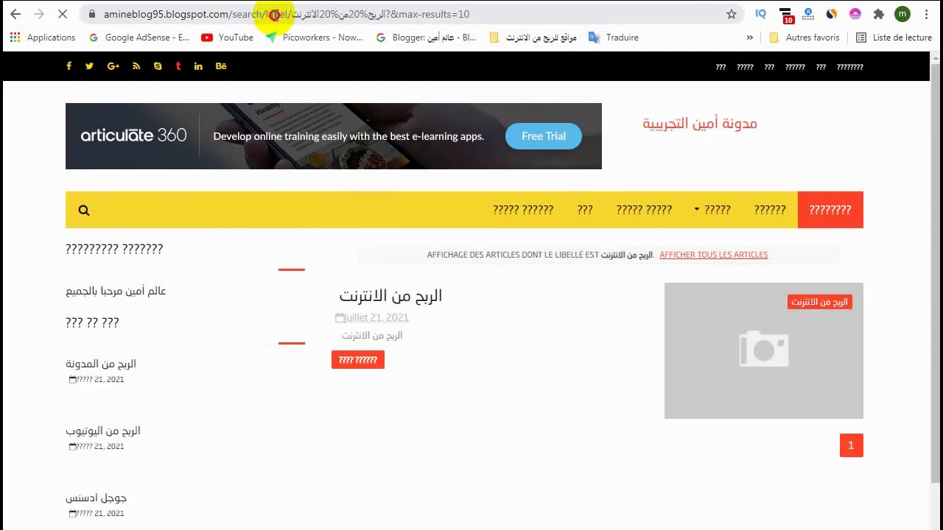
pyautogui.click(273, 15)
pyautogui.rightClick(274, 15)
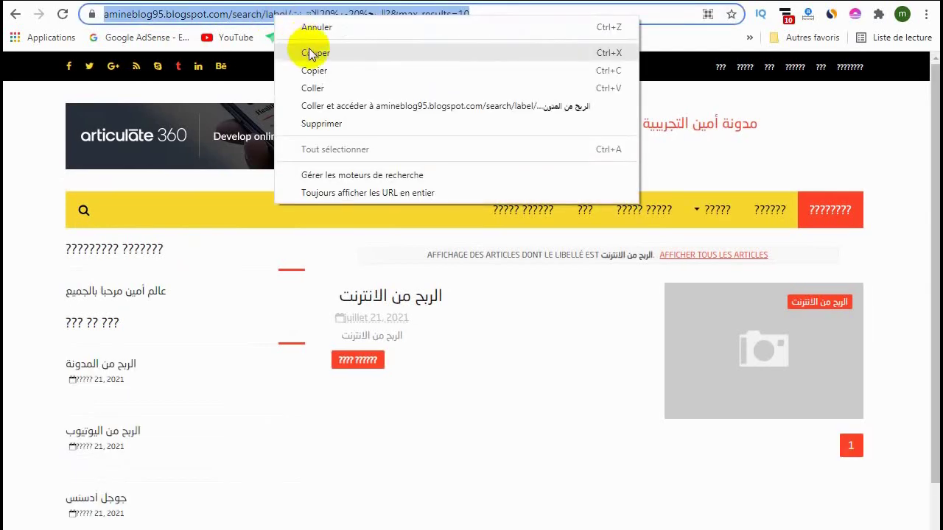
pyautogui.click(309, 49)
# Paste the copied label page address as the fourth link's URL, then save the link and the Main Menu gadget.
pyautogui.hotkey('ctrl', 'Tab')
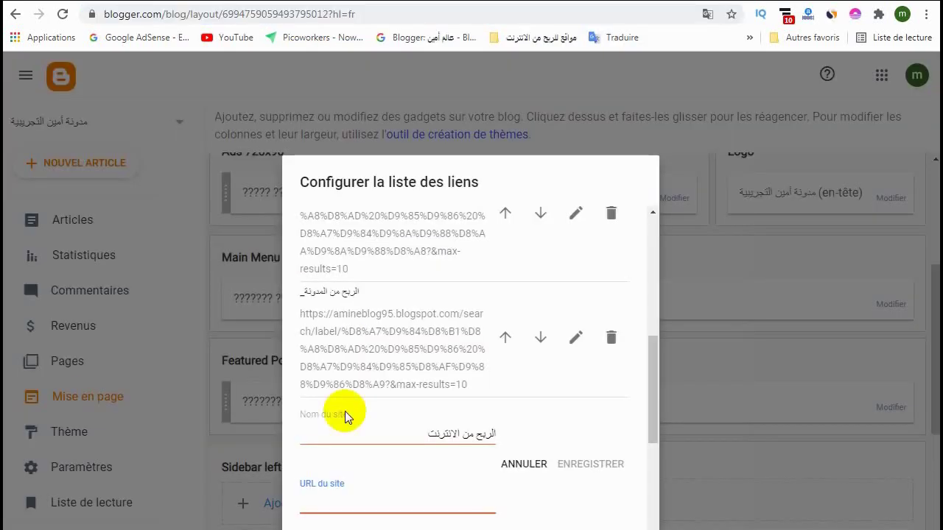
pyautogui.rightClick(328, 503)
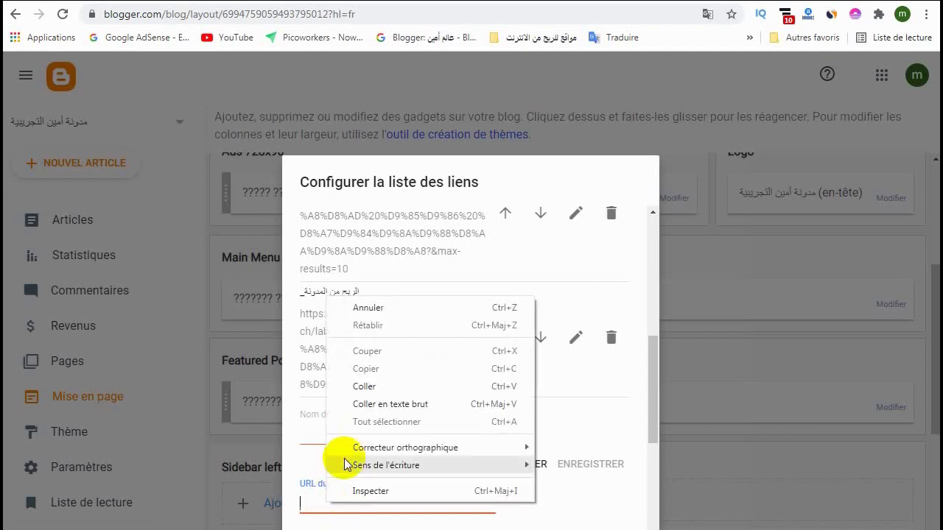
pyautogui.click(364, 386)
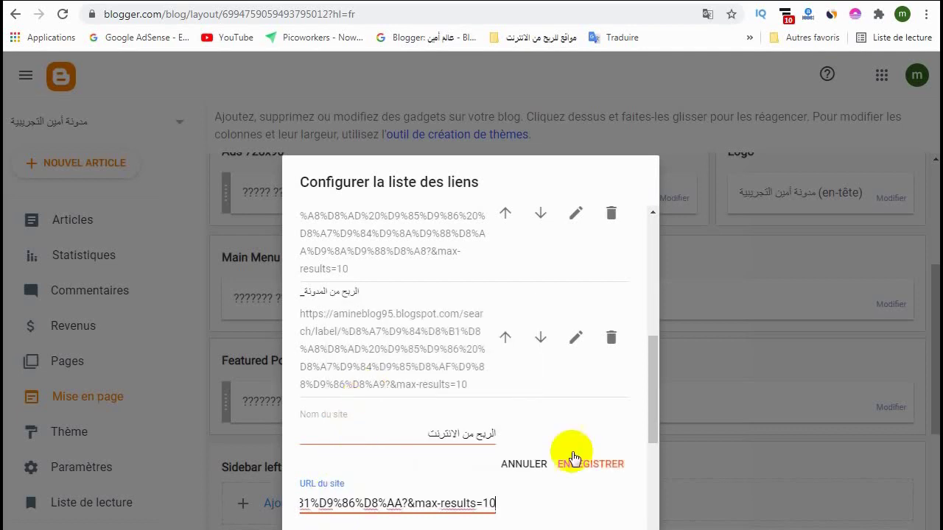
pyautogui.click(587, 464)
pyautogui.click(587, 464)
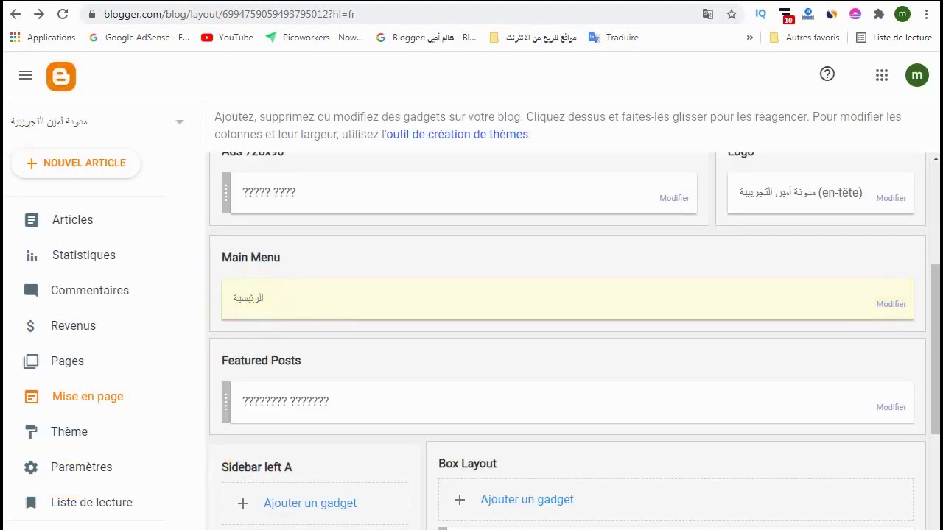
# Check the menu on the blog's home page by opening "الربح من اليوتيوب" and "الربح من الانترنت", then switch to the YouTube channel's videos page.
pyautogui.click(74, 526)
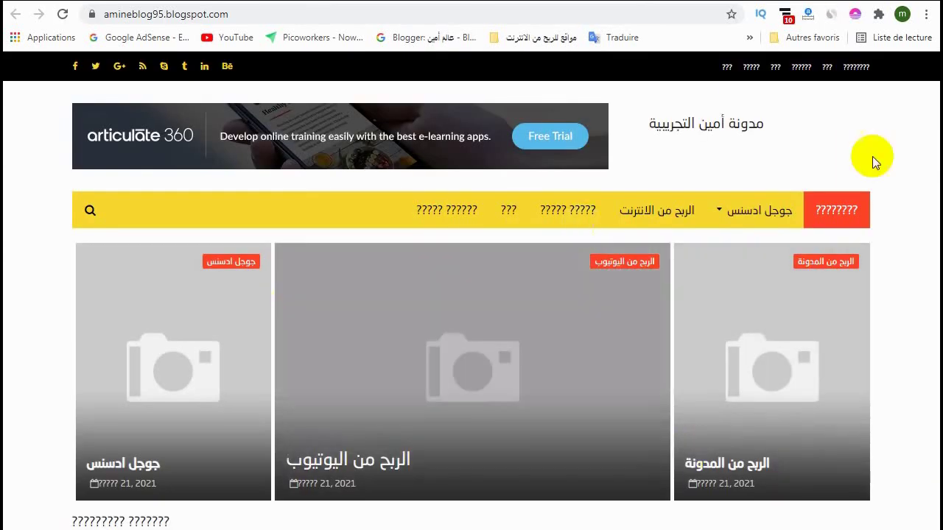
pyautogui.moveTo(718, 220)
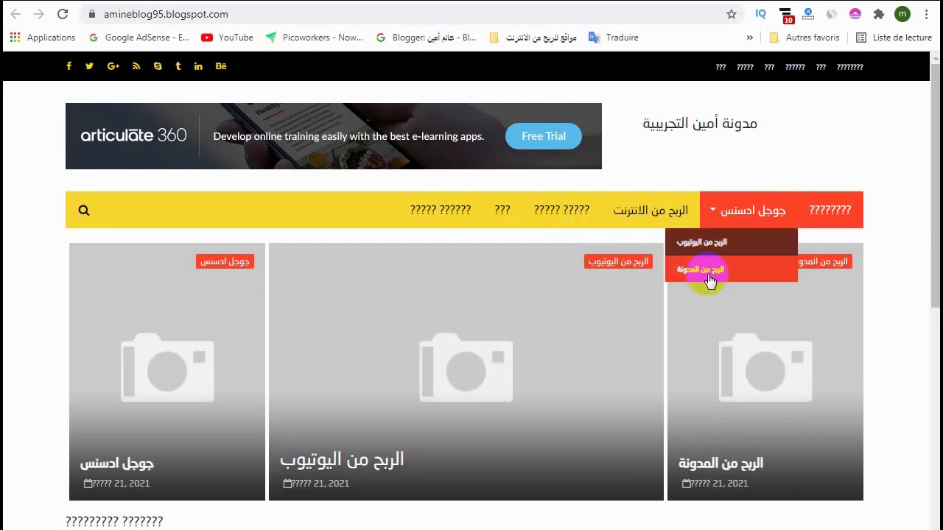
pyautogui.click(619, 211)
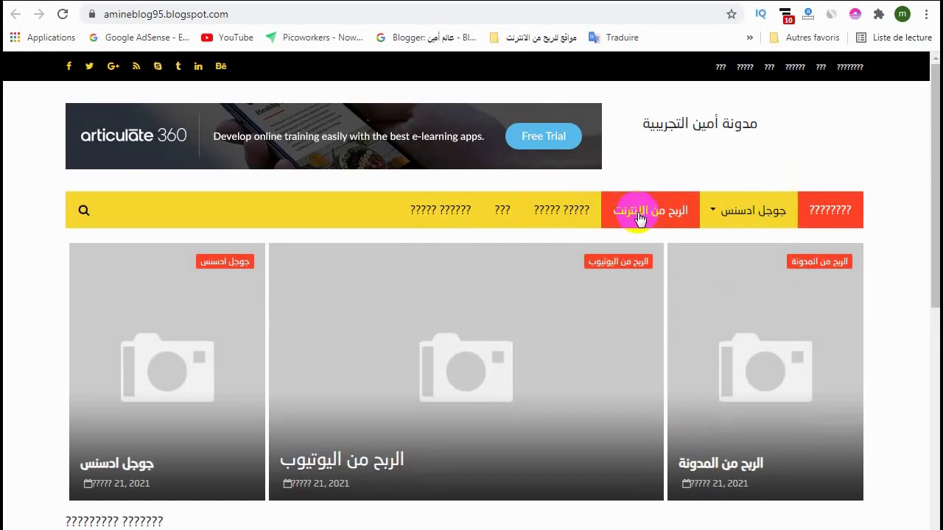
pyautogui.click(726, 211)
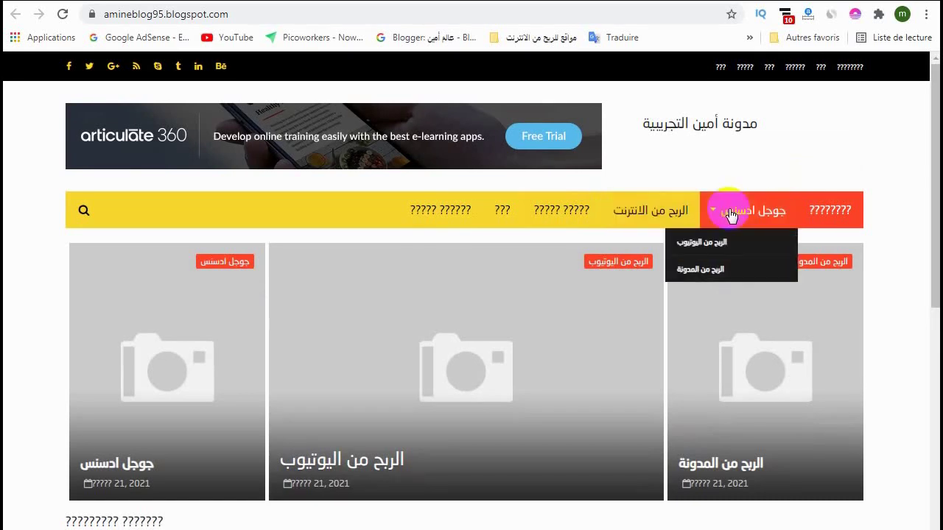
pyautogui.click(699, 250)
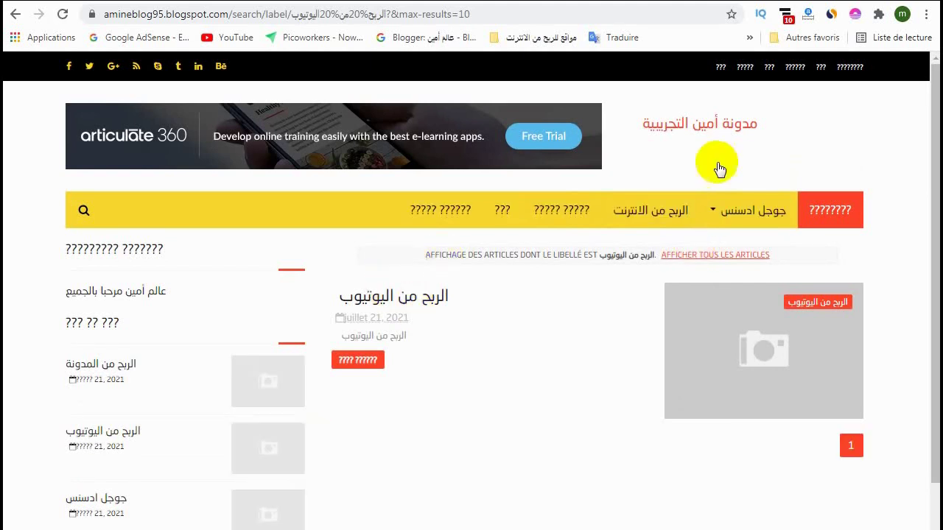
pyautogui.click(648, 219)
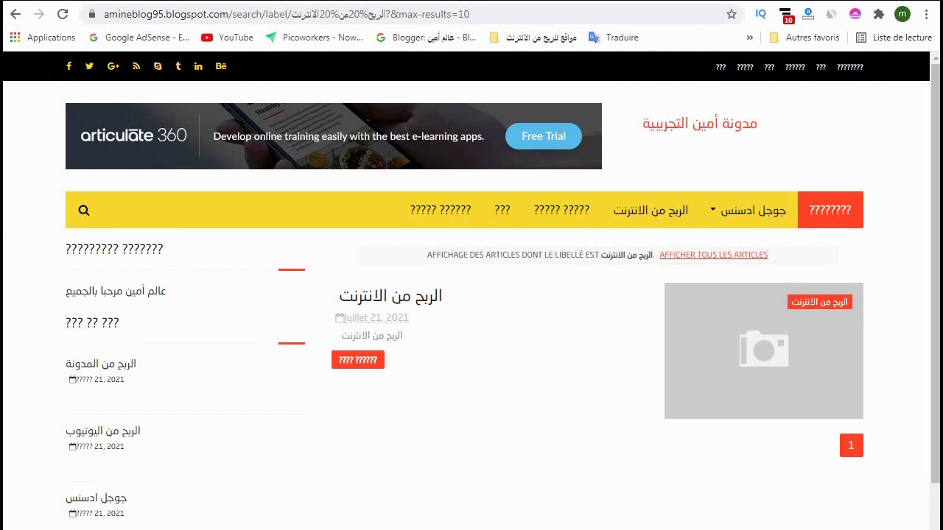
pyautogui.hotkey('ctrl', 'Tab')
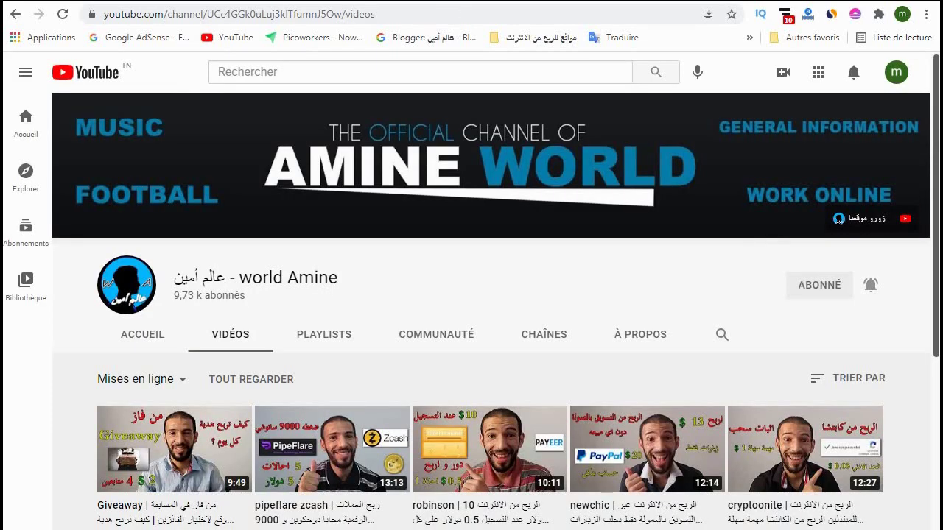